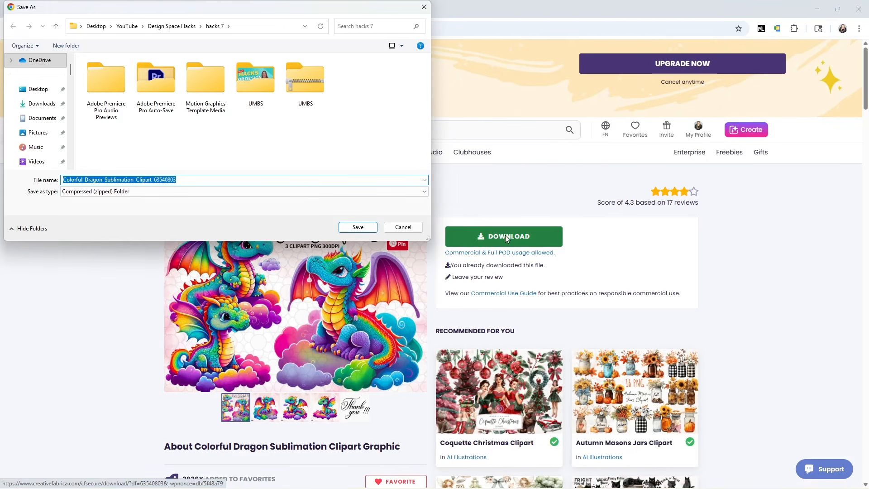
Save the Colorful-Dragon-Sublimation-Clipart zip file in the Magnets folder inside the YouTube folder
{"action": "left_click", "coordinate": [127, 26]}
{"action": "double_click", "coordinate": [304, 144]}
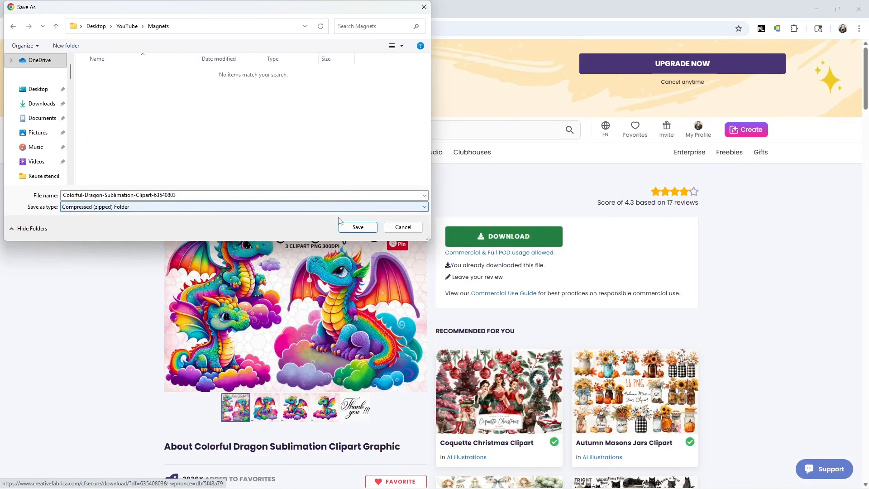
{"action": "left_click", "coordinate": [351, 227]}
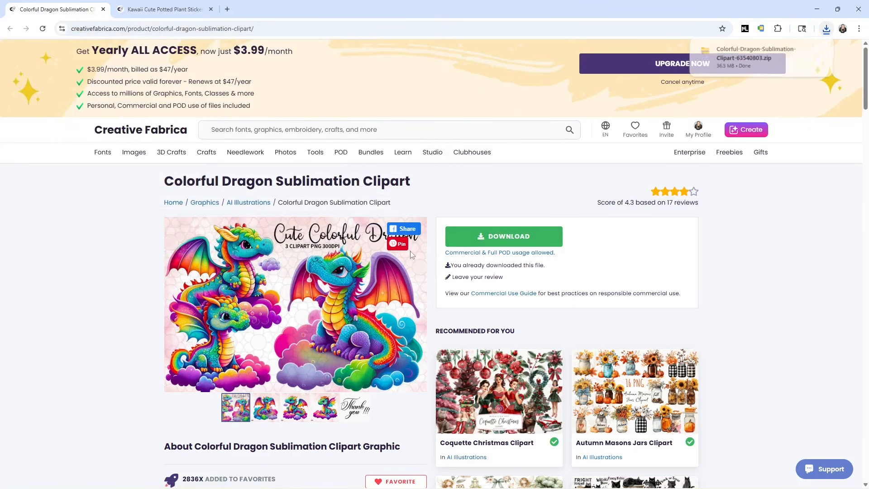
Open the downloaded dragon clipart zip and extract all its files into the suggested folder
{"action": "left_click", "coordinate": [743, 56]}
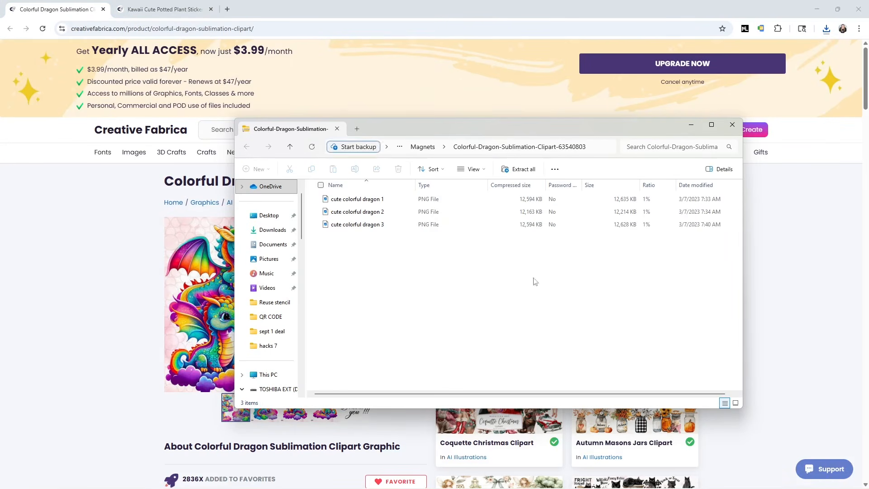
{"action": "left_click", "coordinate": [521, 169]}
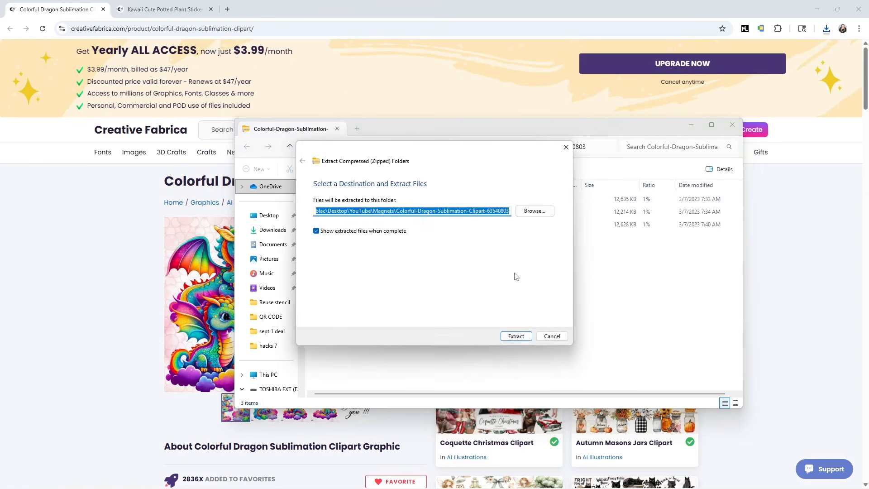
{"action": "left_click", "coordinate": [524, 336]}
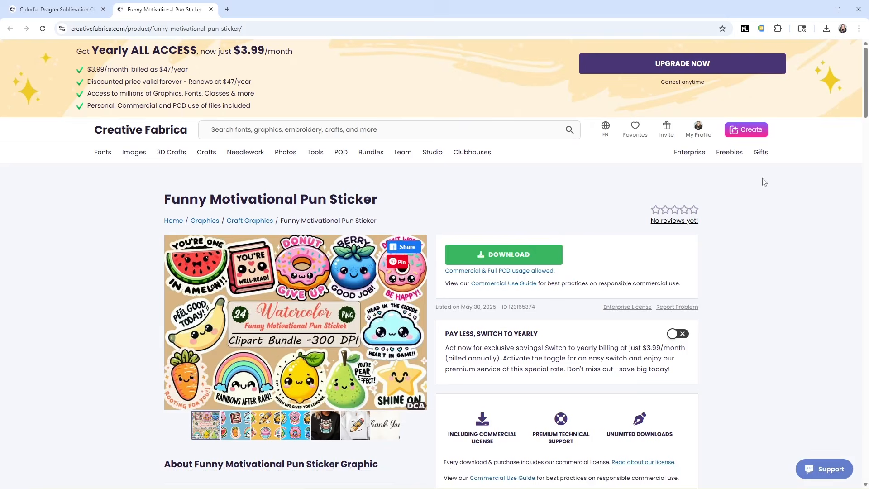
Download the Funny Motivational Pun Sticker bundle and save its zip file in the Magnets folder
{"action": "scroll", "coordinate": [394, 271], "scroll_direction": "down", "scroll_amount": 2}
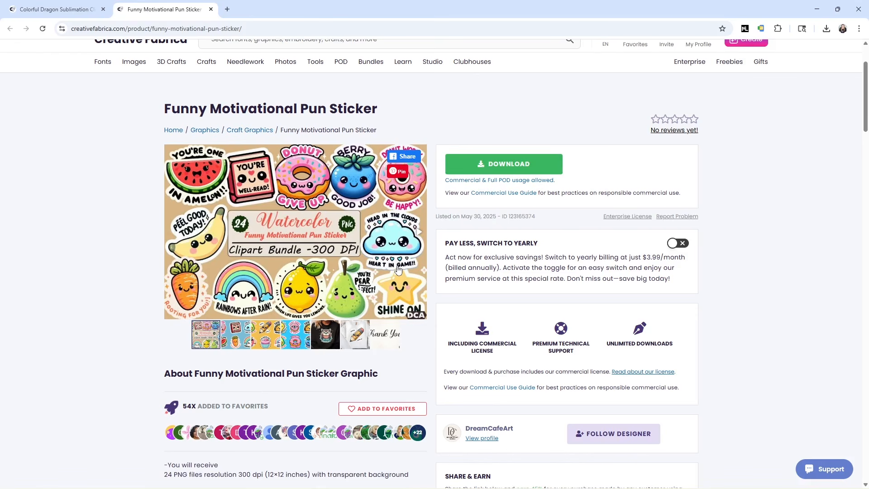
{"action": "left_click", "coordinate": [503, 165]}
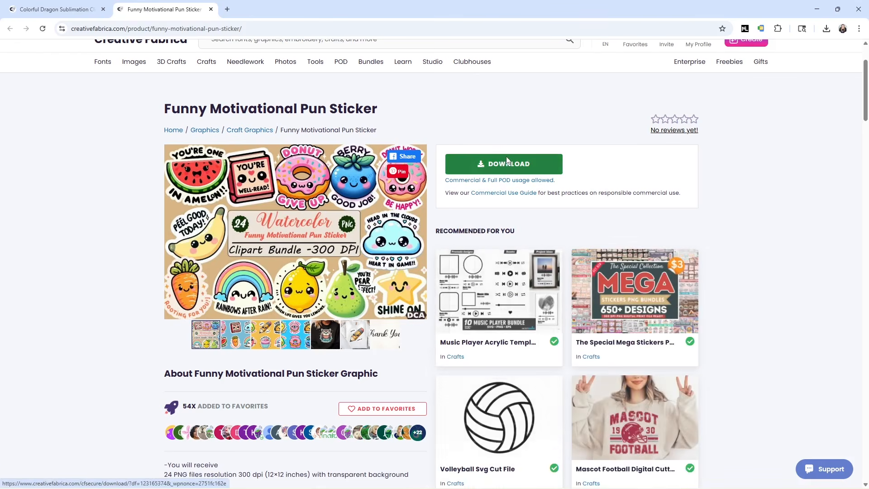
{"action": "left_click", "coordinate": [364, 229]}
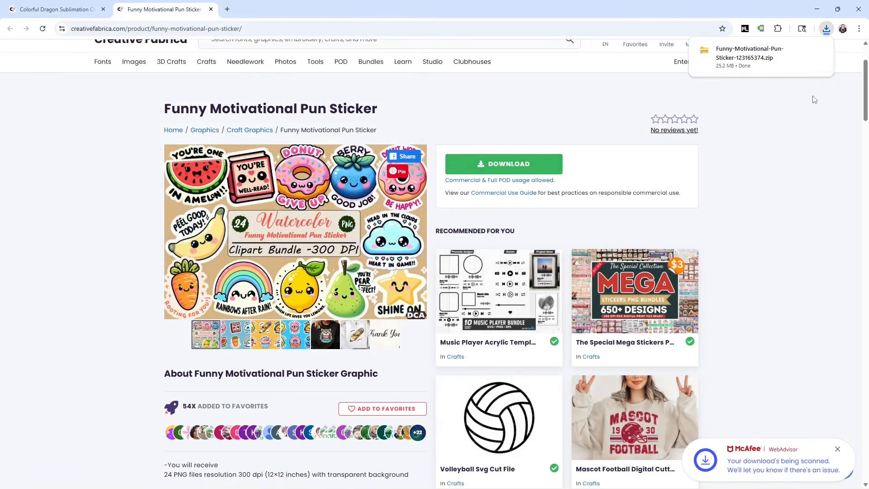
Open the downloaded Funny-Motivational-Pun-Sticker zip, extract all its PNG files into the suggested folder, and close the zip window
{"action": "left_click", "coordinate": [749, 64]}
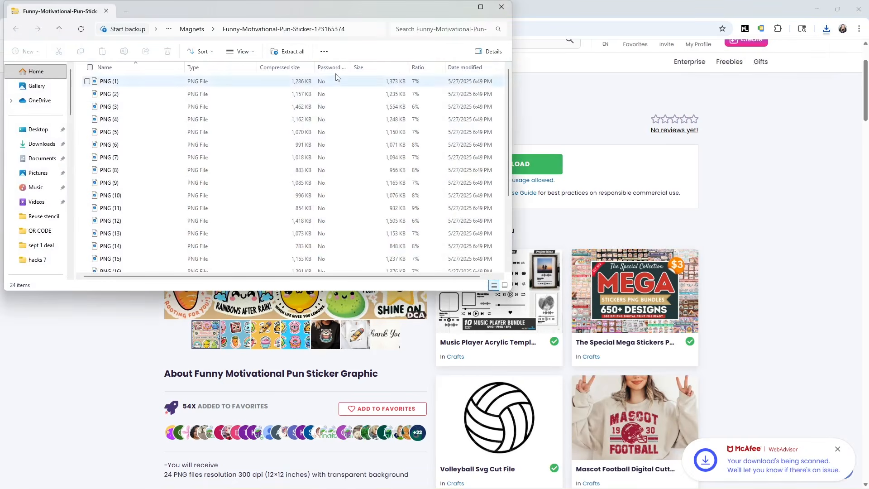
{"action": "scroll", "coordinate": [272, 144], "scroll_direction": "down", "scroll_amount": 3}
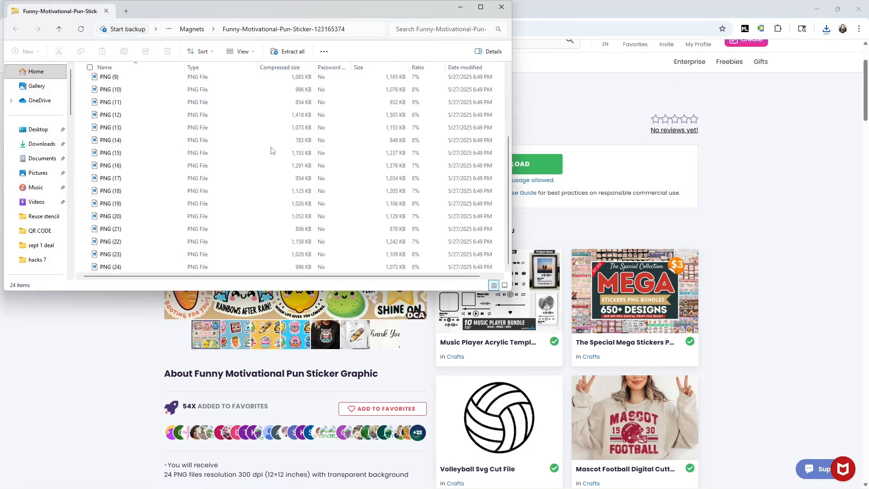
{"action": "scroll", "coordinate": [277, 145], "scroll_direction": "up", "scroll_amount": 3}
{"action": "left_click", "coordinate": [288, 52]}
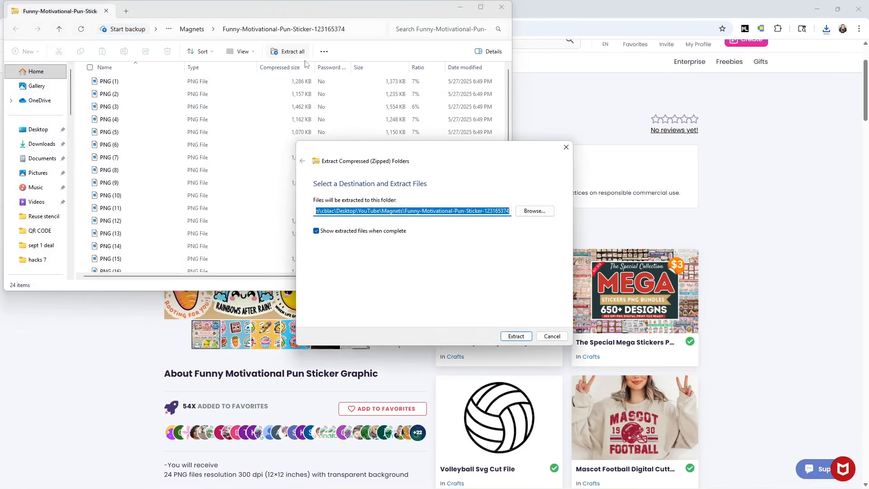
{"action": "left_click", "coordinate": [520, 336]}
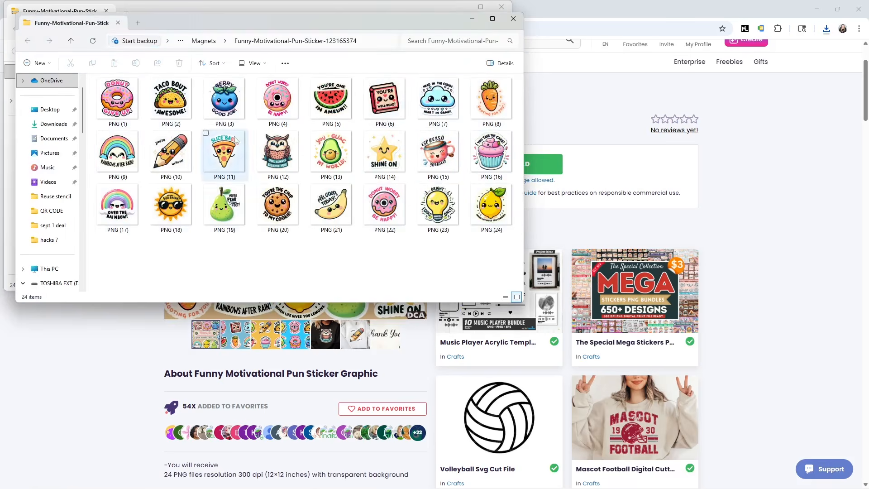
{"action": "left_click", "coordinate": [501, 7]}
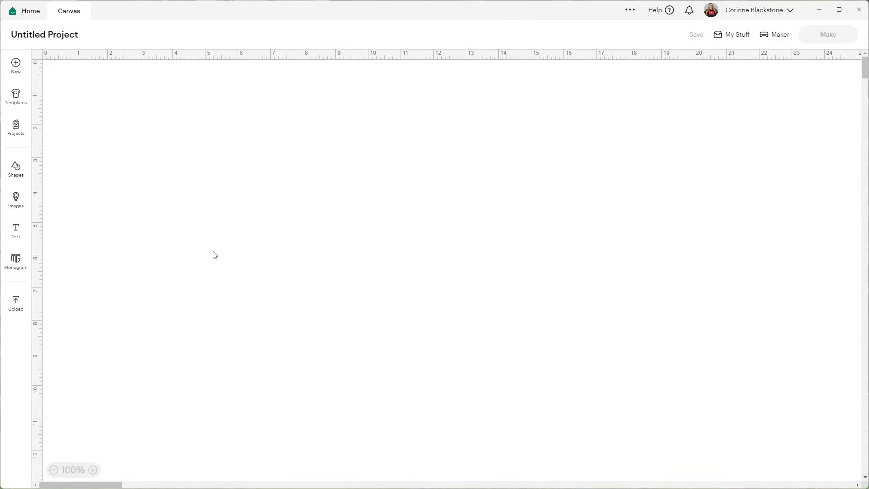
Switch to Cricut Design Space and supply the "cute colorful dragon 1" file from its extracted folder as a new image upload
{"action": "left_click", "coordinate": [23, 305]}
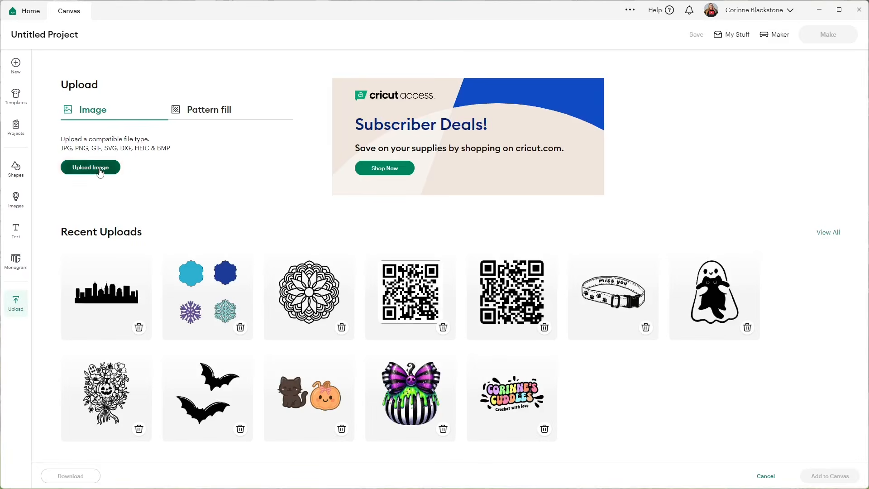
{"action": "left_click", "coordinate": [91, 168]}
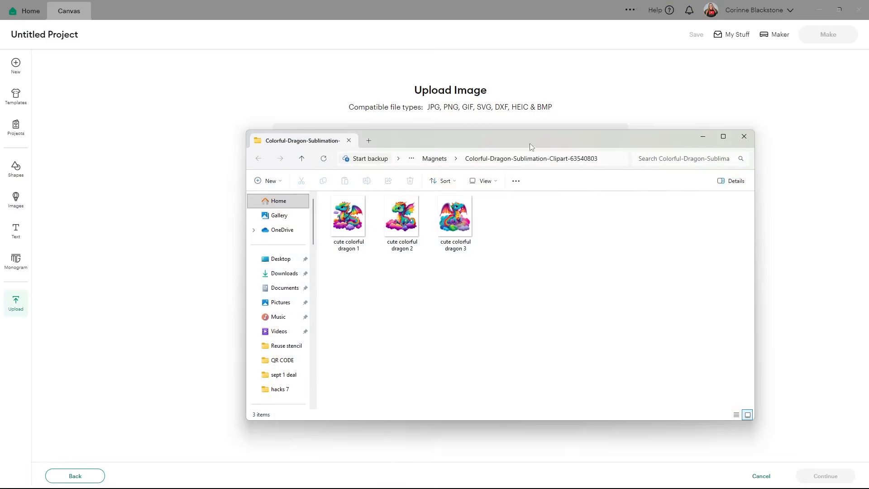
{"action": "left_click_drag", "start_coordinate": [624, 148], "coordinate": [772, 146]}
{"action": "left_click", "coordinate": [495, 219]}
{"action": "left_click_drag", "start_coordinate": [494, 219], "coordinate": [342, 213]}
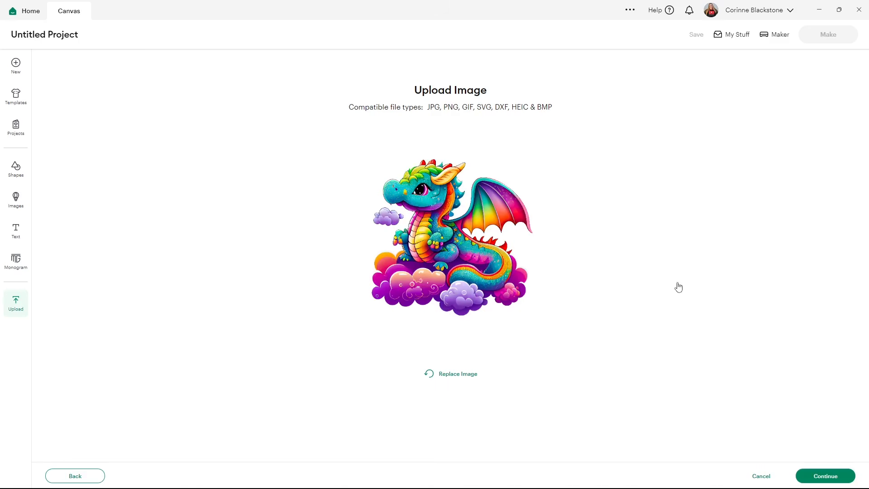
Upload the first dragon as a Flat Graphic without removing any background, place it on the canvas, and hide the image library
{"action": "left_click", "coordinate": [807, 476]}
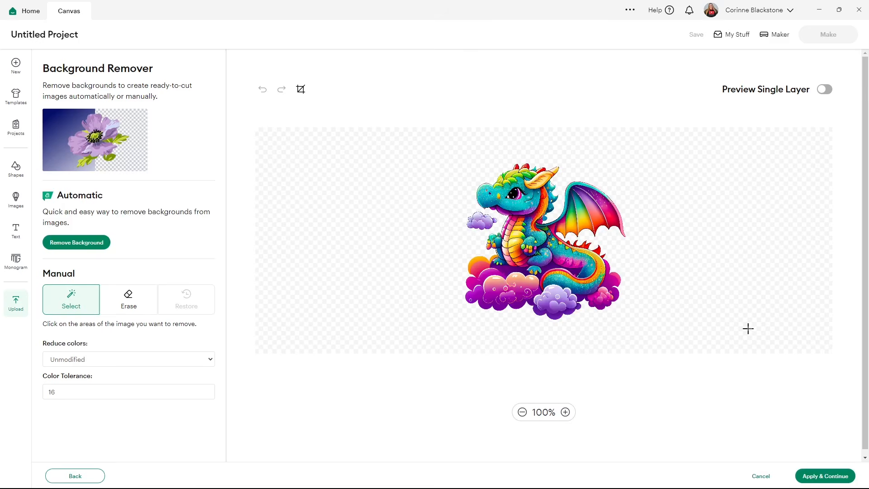
{"action": "left_click", "coordinate": [823, 477]}
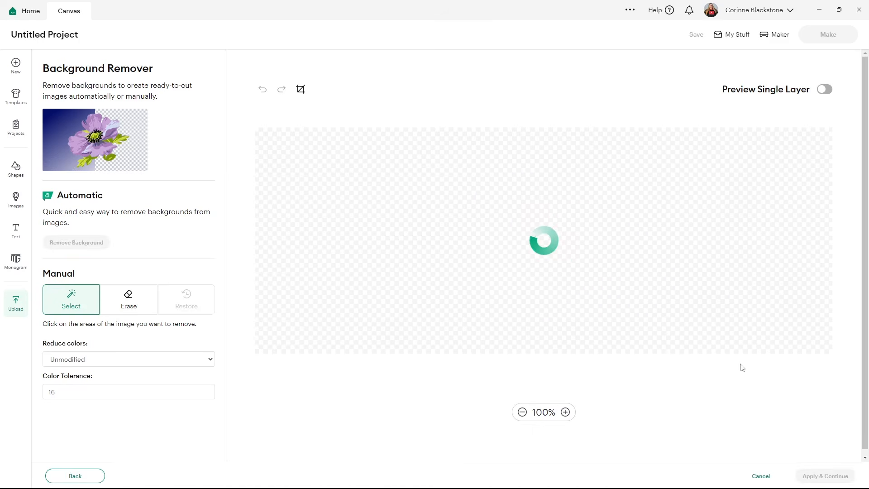
{"action": "left_click", "coordinate": [671, 253]}
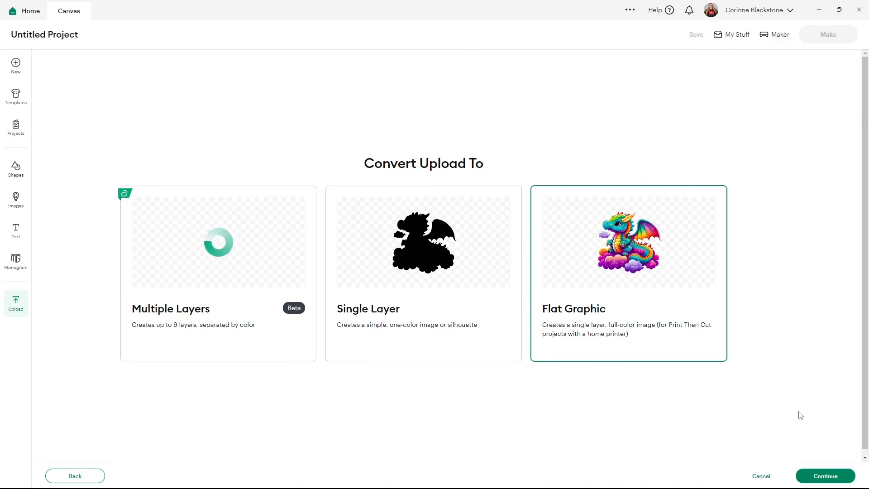
{"action": "left_click", "coordinate": [825, 476]}
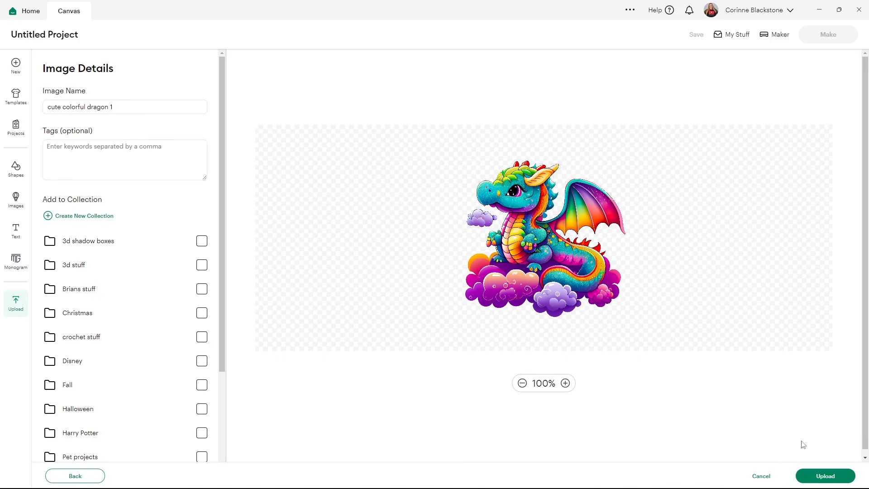
{"action": "left_click", "coordinate": [824, 476]}
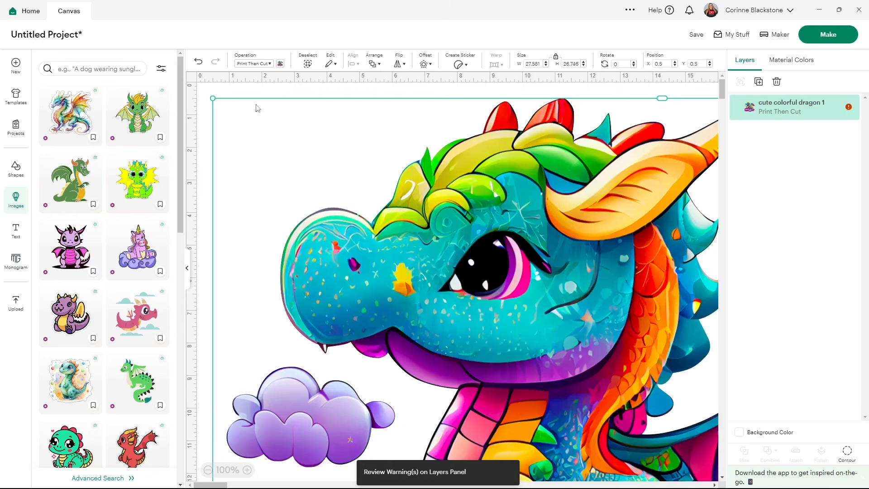
{"action": "left_click", "coordinate": [187, 269]}
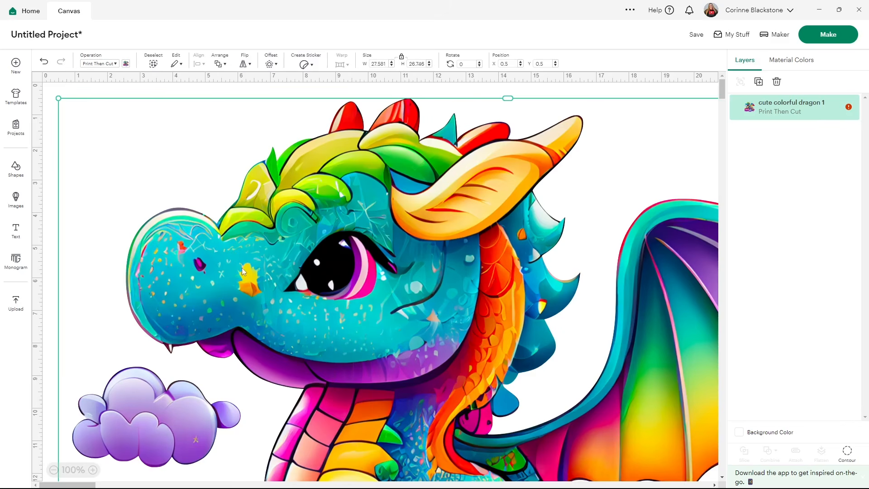
Start another image upload and supply the "Shine On" star sticker file, PNG (14), from the extracted sticker folder
{"action": "left_click", "coordinate": [16, 303]}
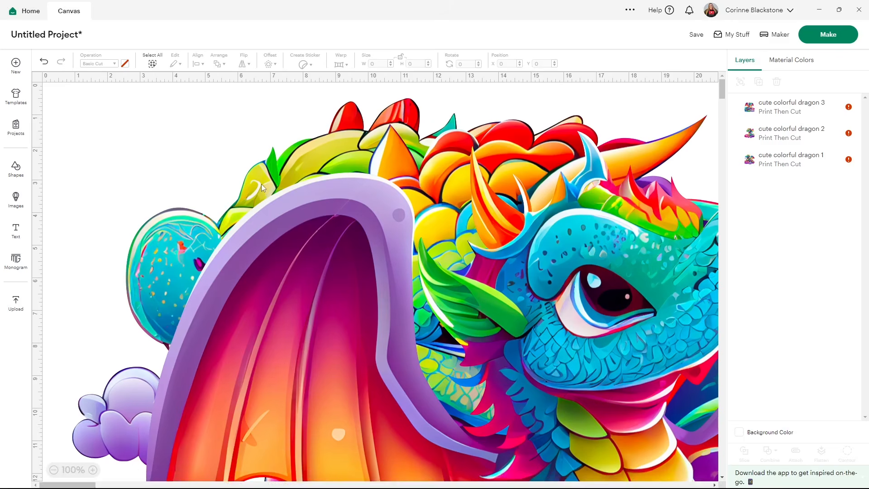
{"action": "left_click", "coordinate": [14, 312]}
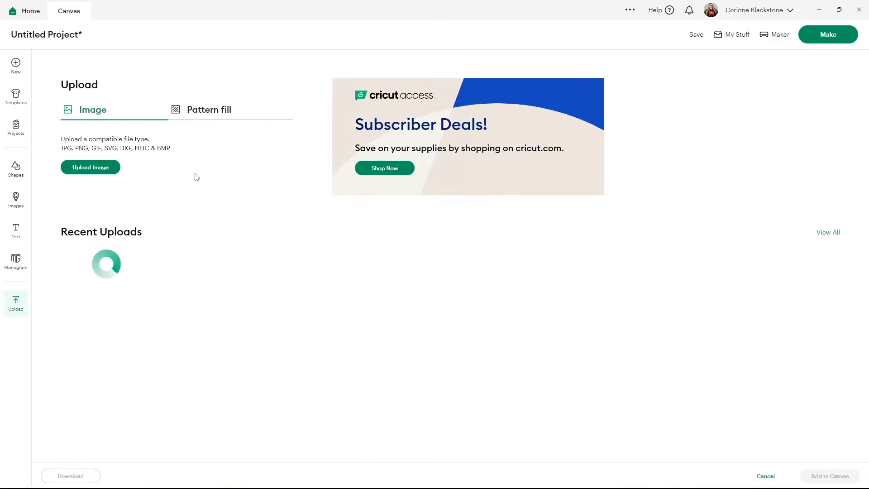
{"action": "left_click", "coordinate": [90, 168]}
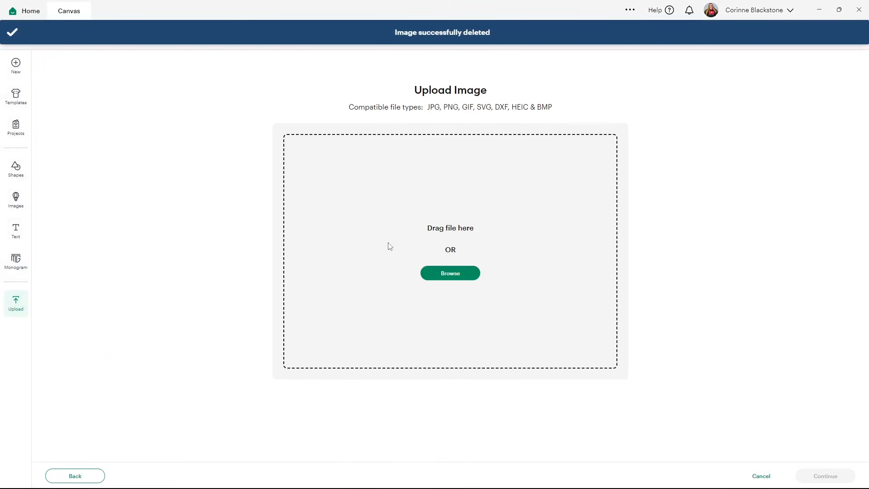
{"action": "left_click", "coordinate": [423, 273]}
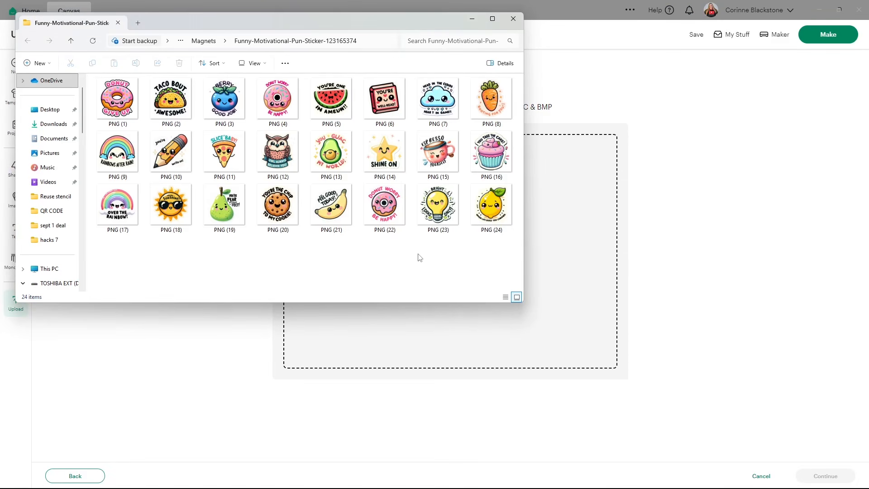
{"action": "left_click_drag", "start_coordinate": [385, 144], "coordinate": [567, 186]}
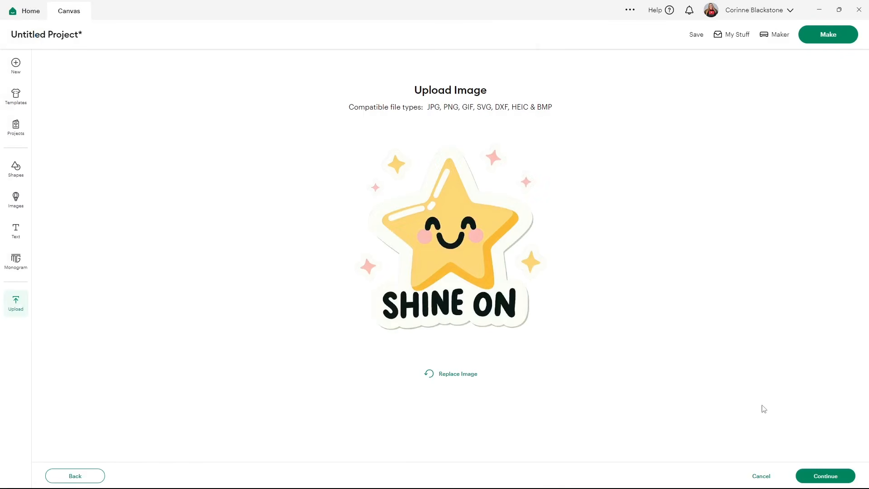
Upload the "Shine On" star as a Flat Graphic with its background unmodified, place it on the canvas, and hide the image library
{"action": "left_click", "coordinate": [825, 476]}
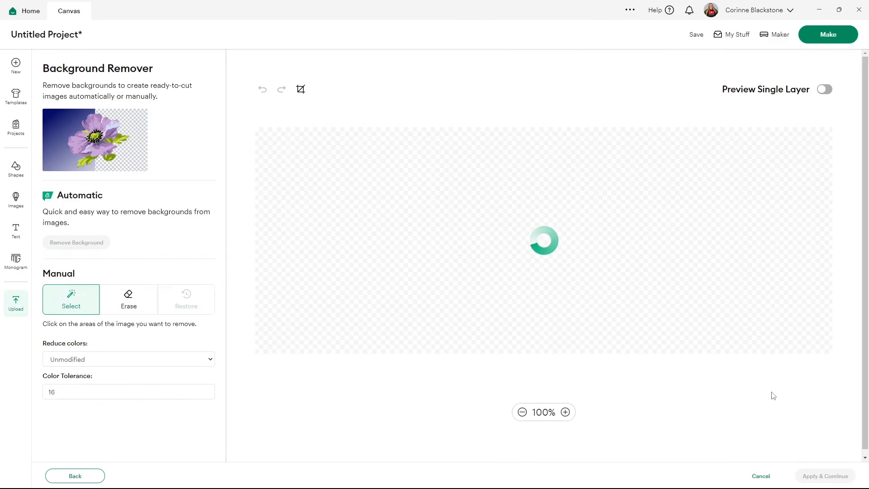
{"action": "left_click", "coordinate": [809, 473]}
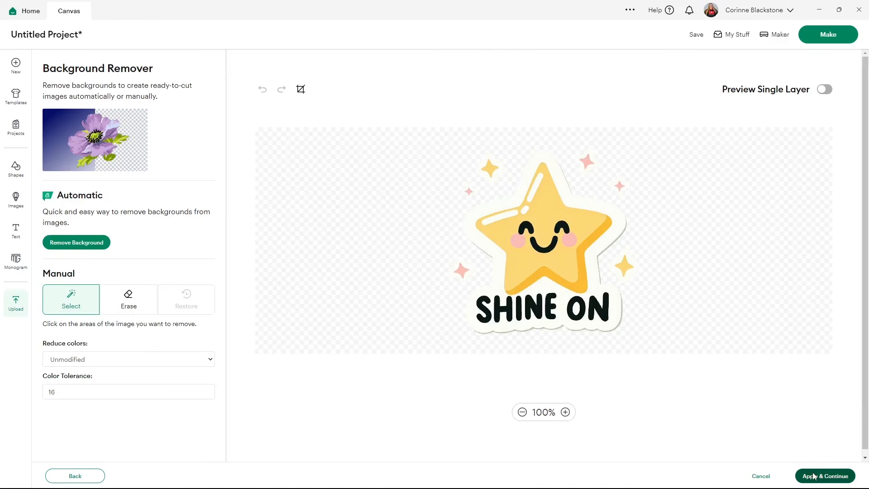
{"action": "left_click", "coordinate": [628, 282]}
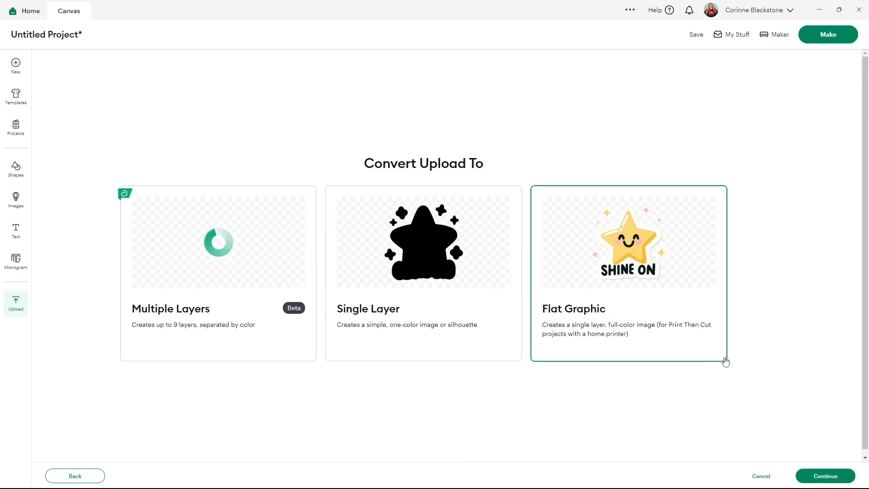
{"action": "left_click", "coordinate": [804, 475]}
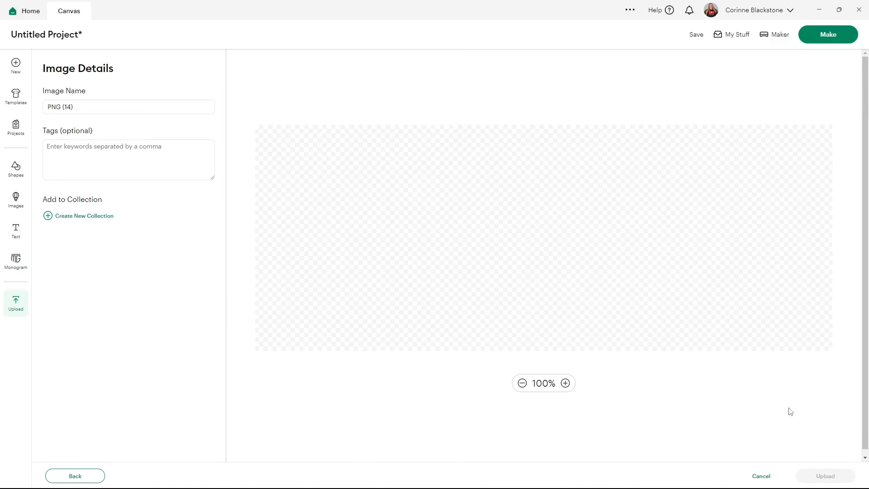
{"action": "left_click", "coordinate": [831, 479]}
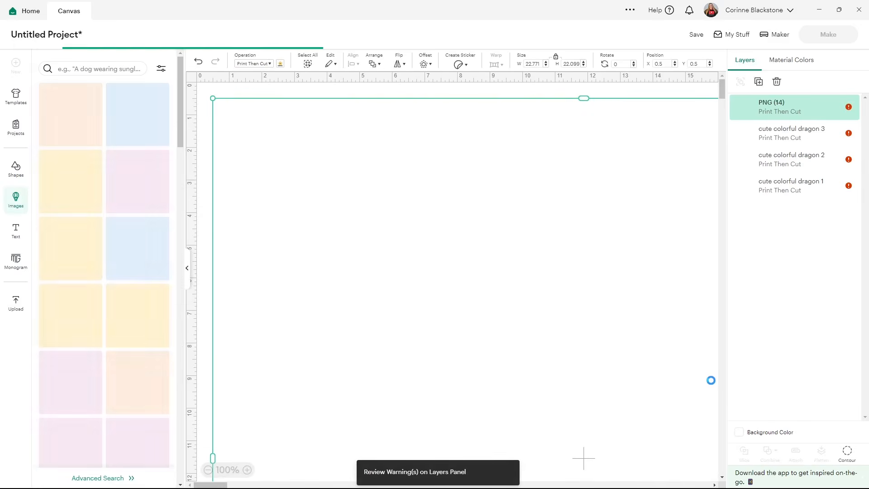
{"action": "left_click", "coordinate": [190, 264]}
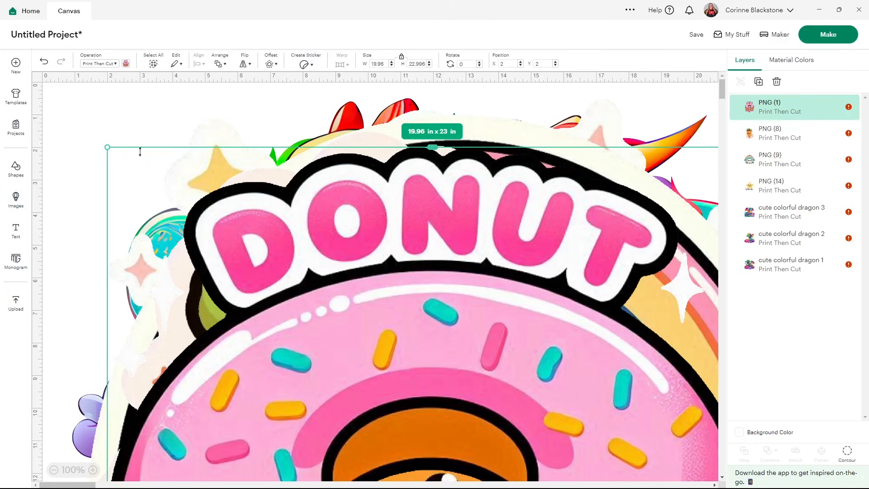
Resize all the images on the canvas together to a width of 4 inches, then deselect them
{"action": "left_click", "coordinate": [153, 64]}
{"action": "left_click", "coordinate": [386, 64]}
{"action": "type", "text": "4"}
{"action": "key", "text": "Return"}
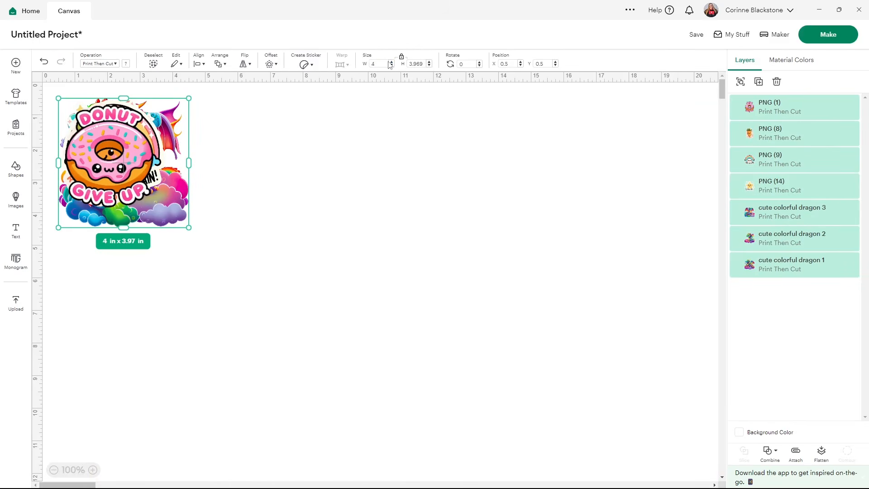
{"action": "left_click", "coordinate": [409, 166]}
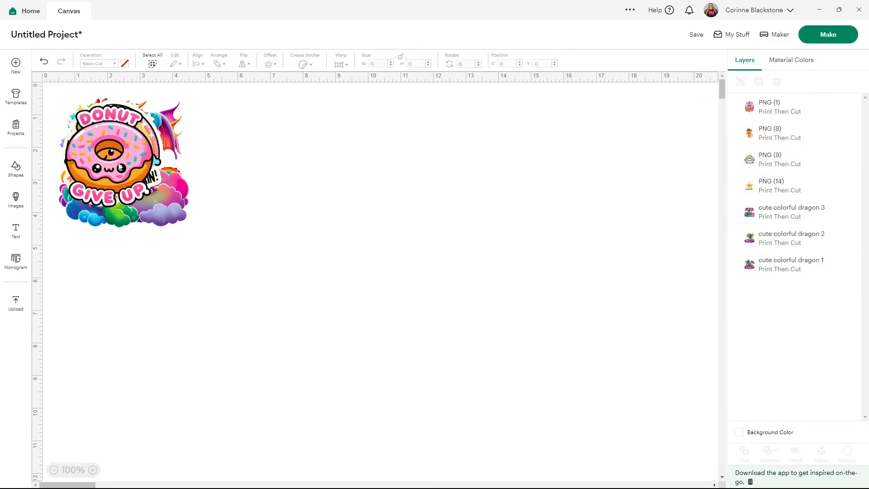
Spread the stacked images apart, with the star, rainbow, donut and carrot stickers in one row and the three dragons in a row beneath
{"action": "left_click_drag", "start_coordinate": [108, 157], "coordinate": [514, 147]}
{"action": "left_click_drag", "start_coordinate": [179, 152], "coordinate": [462, 150]}
{"action": "left_click_drag", "start_coordinate": [123, 147], "coordinate": [304, 145]}
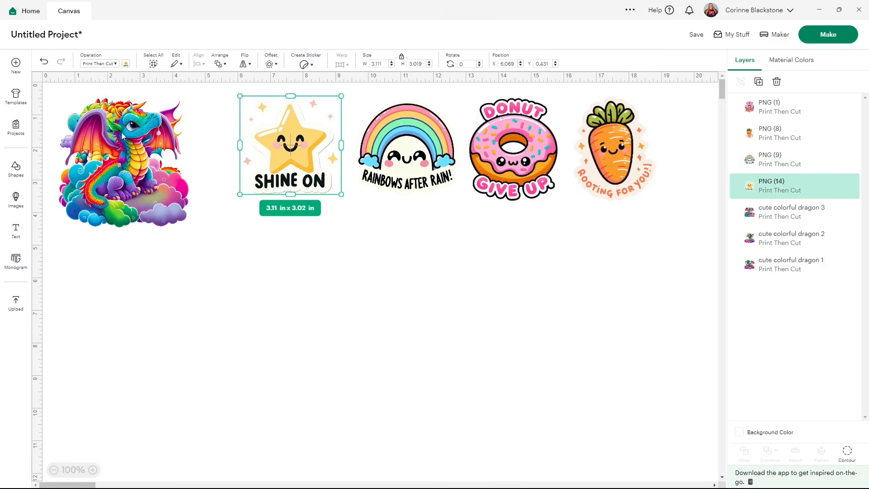
{"action": "left_click_drag", "start_coordinate": [122, 135], "coordinate": [543, 256]}
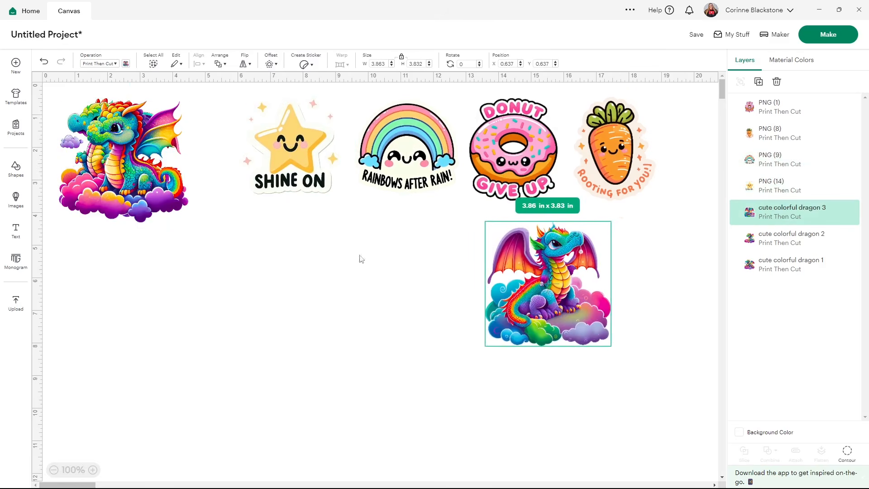
{"action": "left_click_drag", "start_coordinate": [148, 223], "coordinate": [392, 313]}
{"action": "left_click_drag", "start_coordinate": [125, 193], "coordinate": [271, 311]}
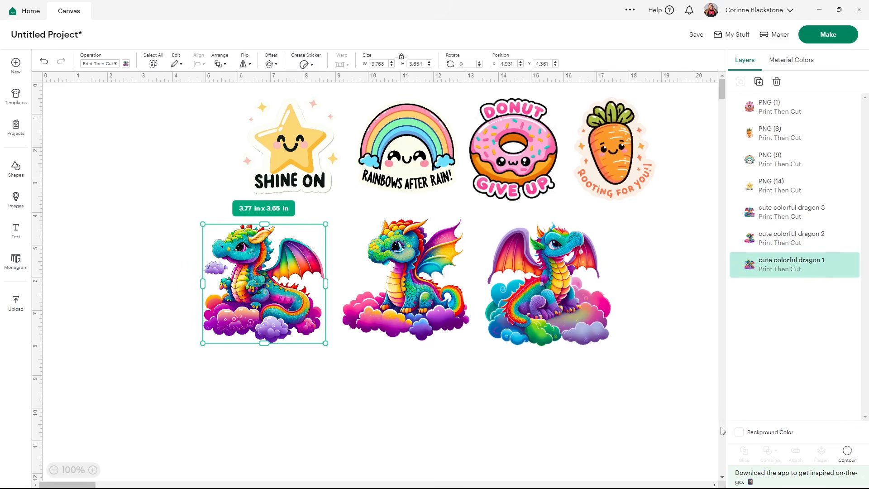
Change the canvas background color to light gray and deselect the dragon
{"action": "left_click", "coordinate": [738, 433]}
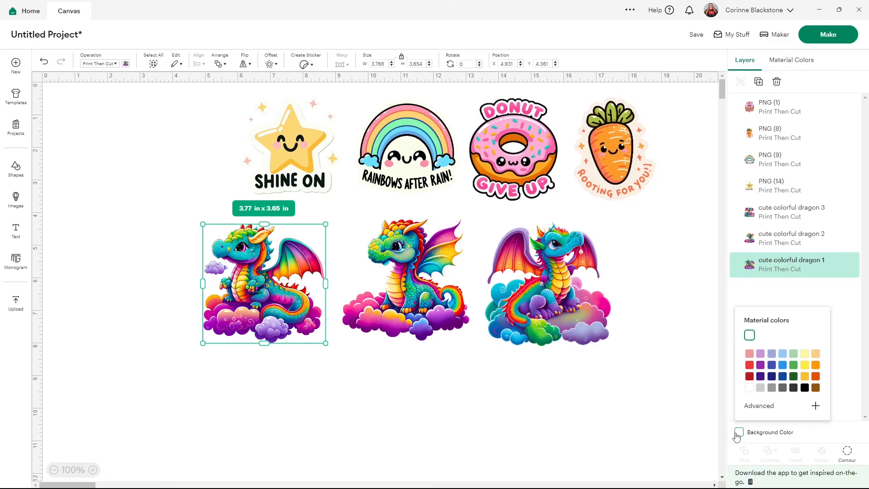
{"action": "left_click", "coordinate": [760, 387]}
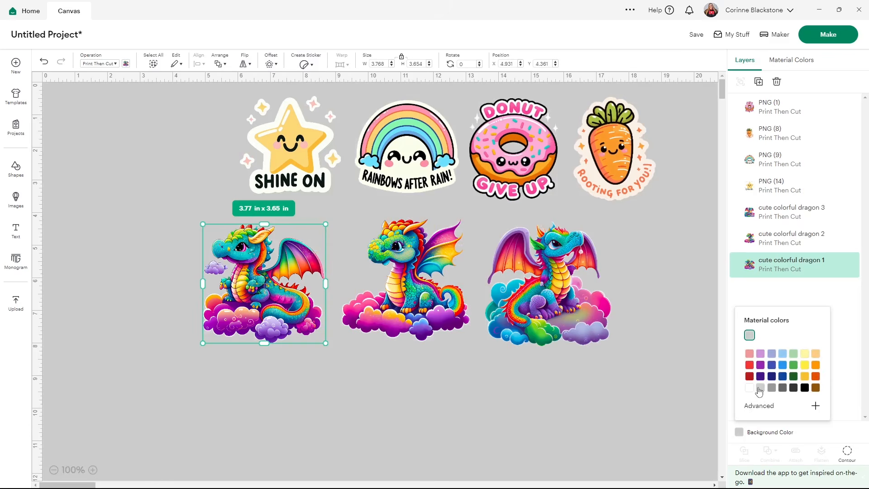
{"action": "left_click", "coordinate": [544, 401]}
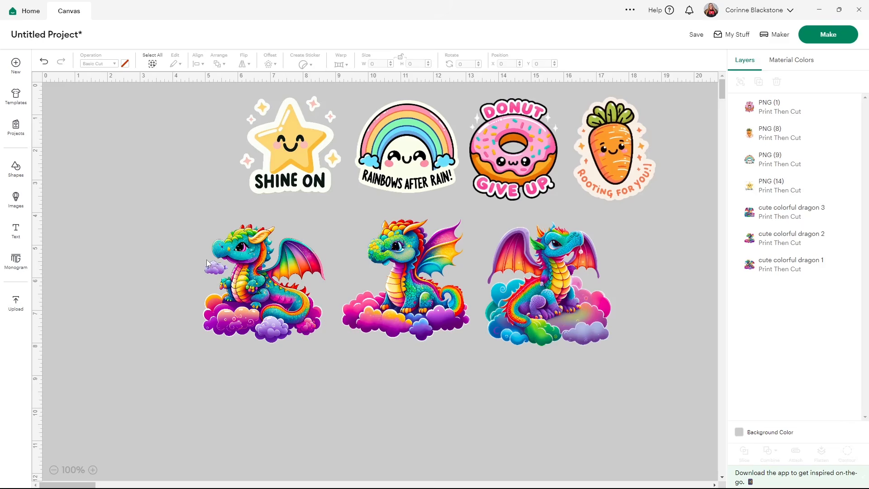
Try a 0.153 in rounded offset around the first dragon and delete that offset
{"action": "left_click", "coordinate": [284, 275]}
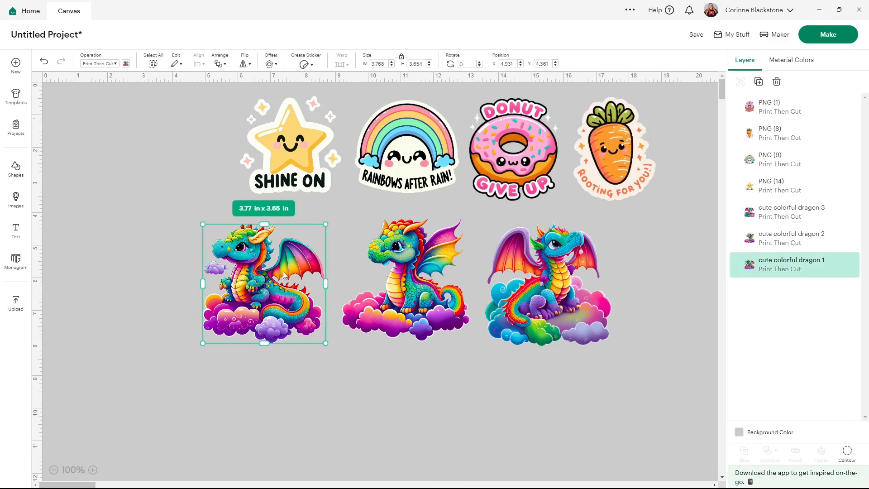
{"action": "left_click", "coordinate": [272, 64]}
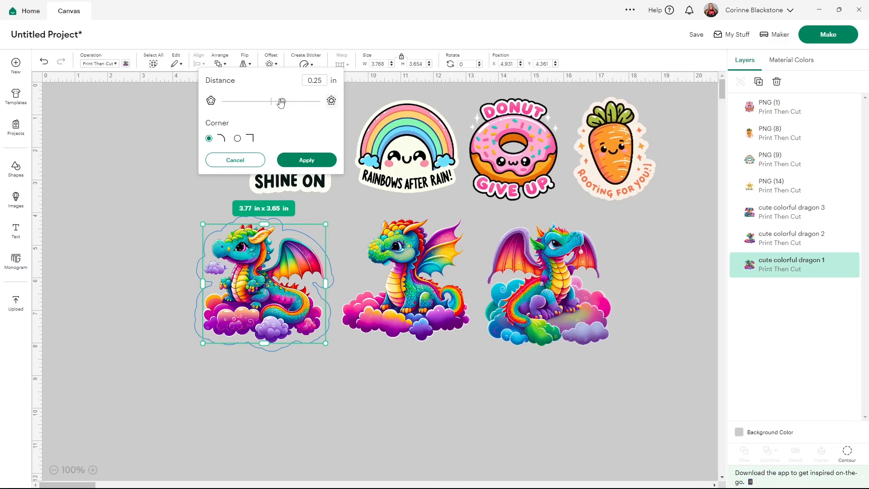
{"action": "left_click_drag", "start_coordinate": [283, 103], "coordinate": [278, 103]}
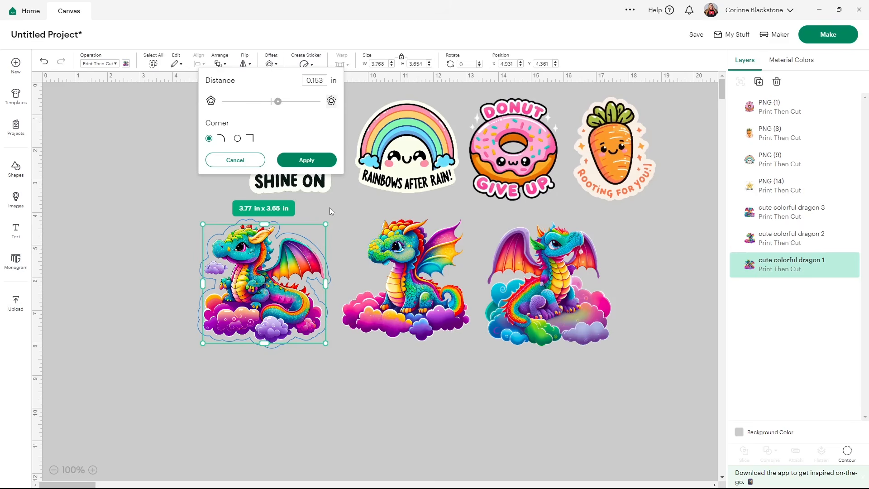
{"action": "left_click", "coordinate": [294, 163]}
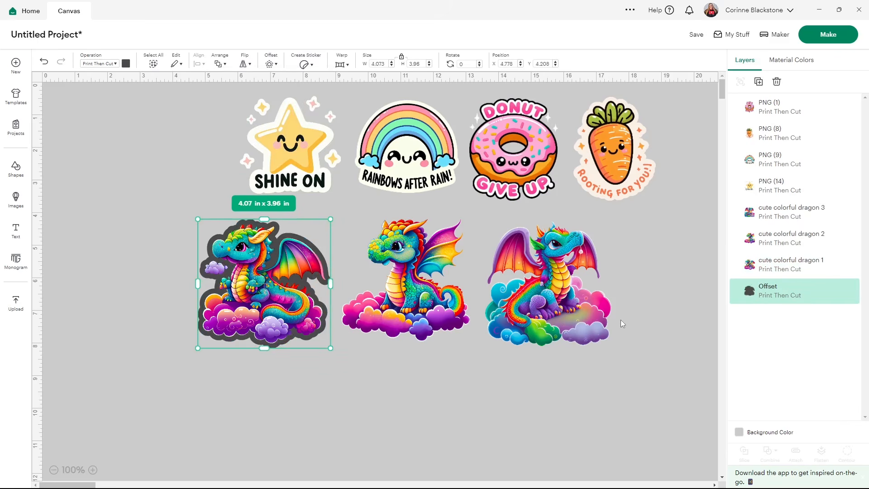
{"action": "key", "text": "Delete"}
Apply a rounded offset of 0.083 in around the first dragon
{"action": "left_click", "coordinate": [278, 287]}
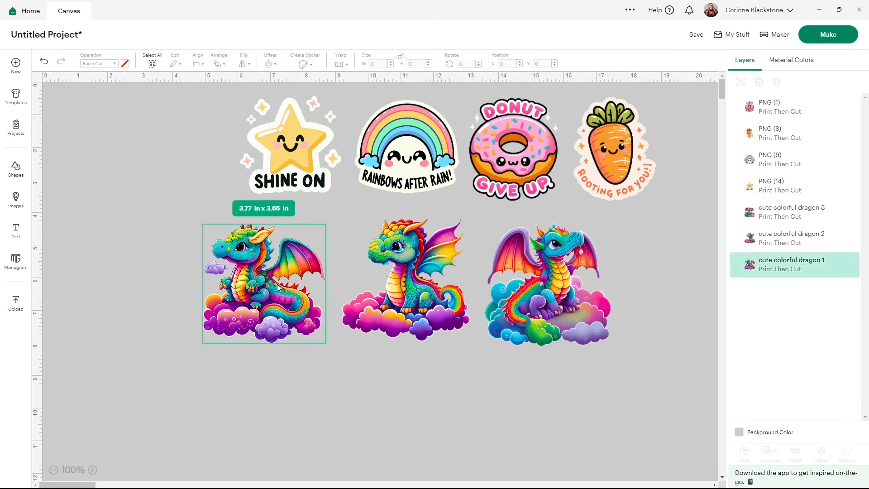
{"action": "left_click", "coordinate": [270, 64]}
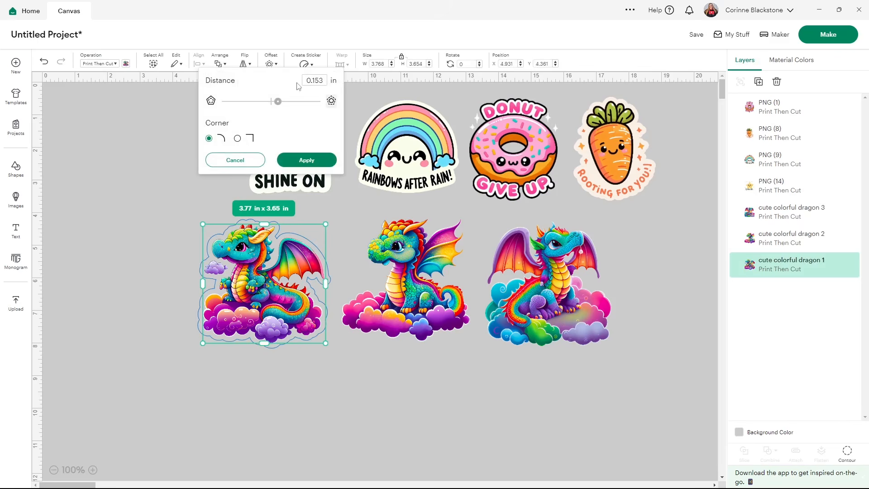
{"action": "left_click_drag", "start_coordinate": [278, 102], "coordinate": [274, 101]}
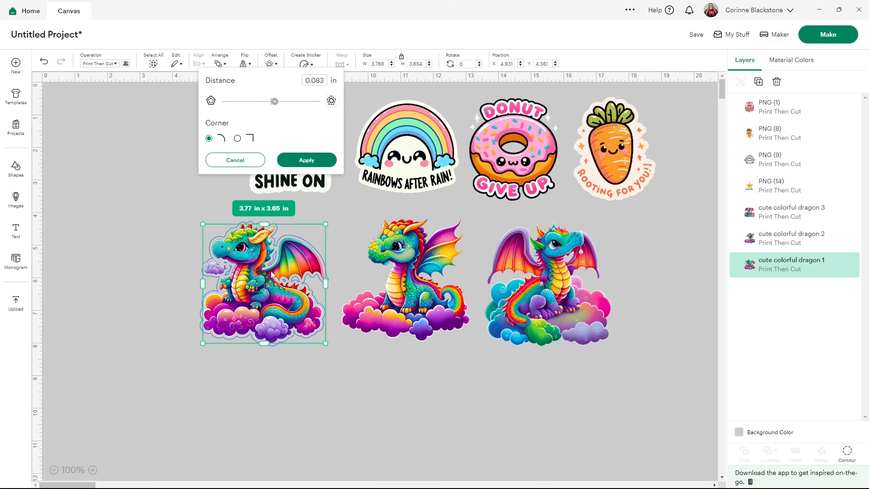
{"action": "left_click", "coordinate": [304, 158]}
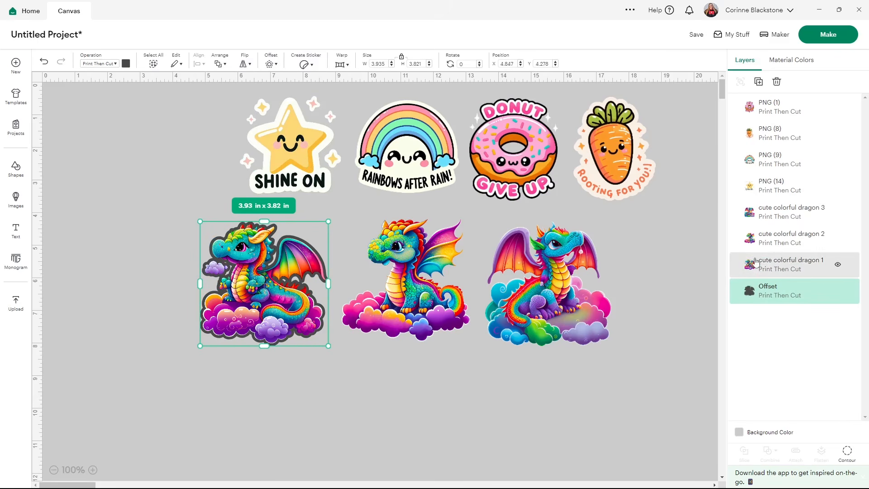
Hide all inner contours of the first dragon's offset and color the offset white
{"action": "left_click", "coordinate": [852, 457]}
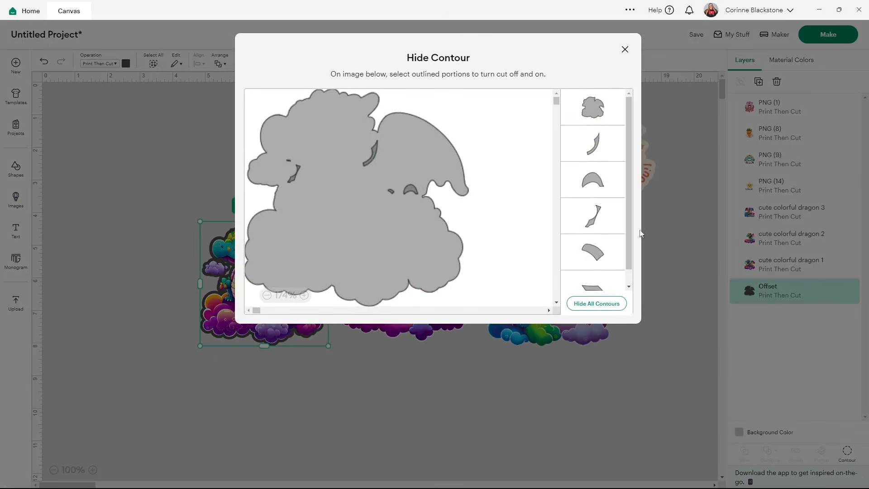
{"action": "left_click", "coordinate": [596, 303]}
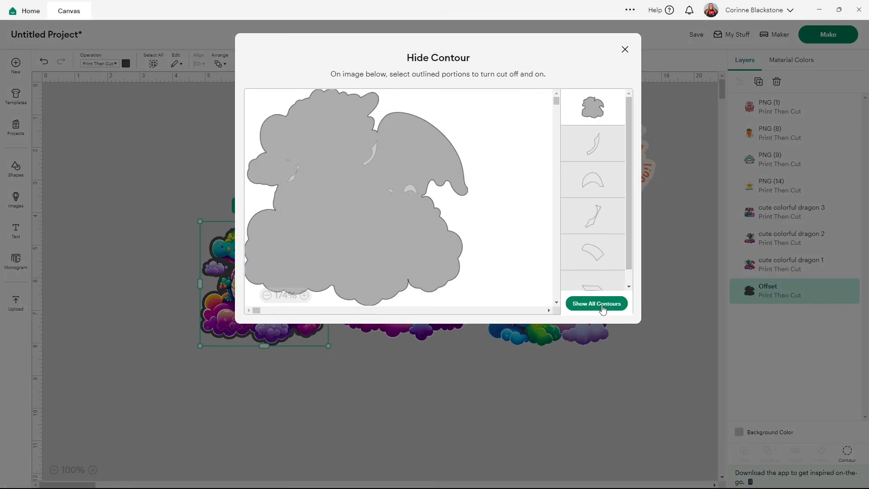
{"action": "left_click", "coordinate": [624, 49]}
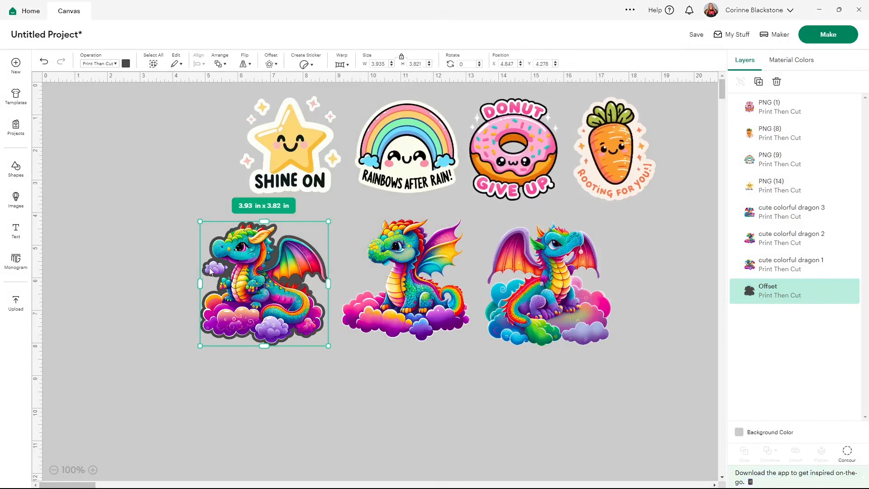
{"action": "left_click", "coordinate": [126, 63]}
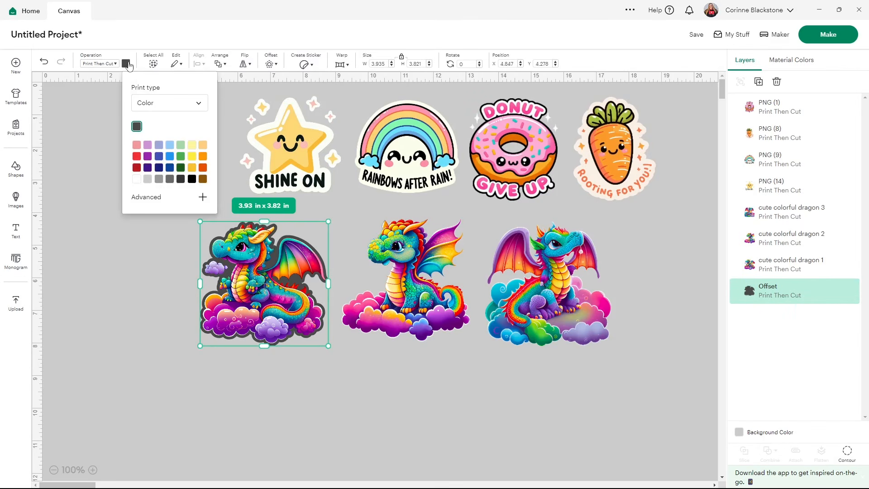
{"action": "left_click", "coordinate": [137, 180]}
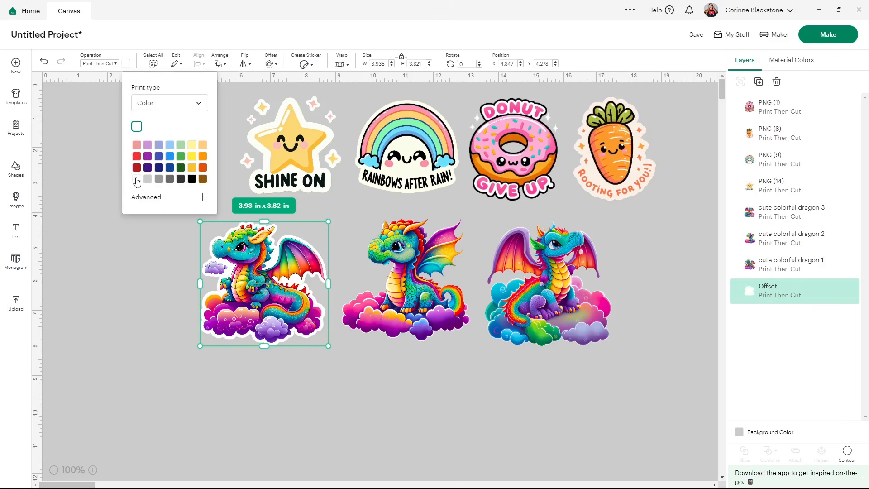
Try yellow and light blue shades on the first dragon's offset, and return it to white
{"action": "left_click", "coordinate": [191, 156]}
{"action": "left_click", "coordinate": [192, 145]}
{"action": "left_click", "coordinate": [171, 147]}
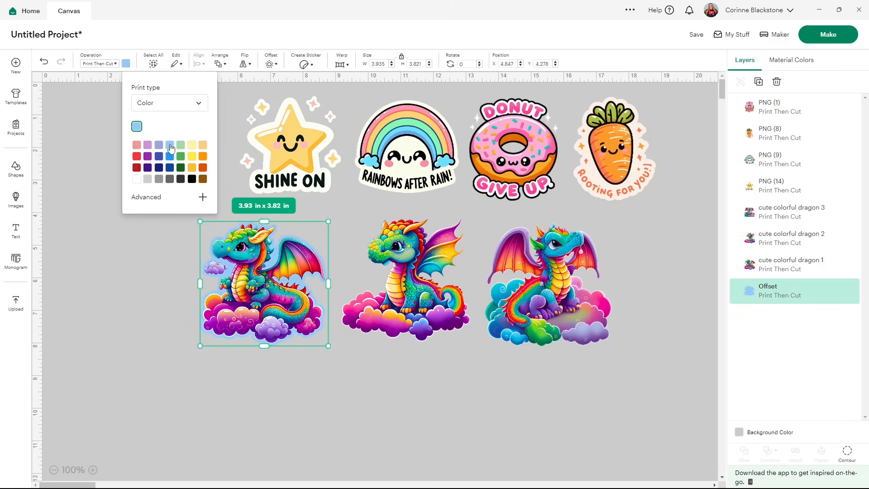
{"action": "left_click", "coordinate": [137, 180]}
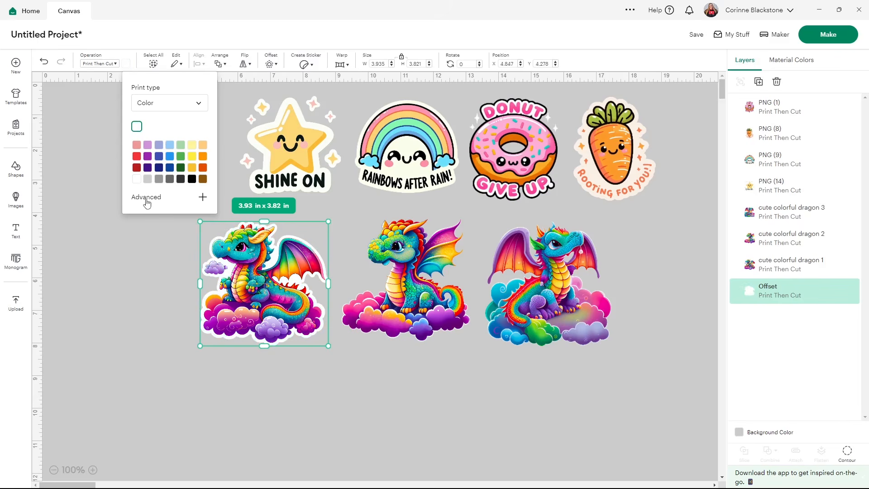
Select the first dragon together with its white offset and flatten them into one printable image
{"action": "left_click", "coordinate": [181, 297]}
{"action": "left_click_drag", "start_coordinate": [194, 207], "coordinate": [226, 274]}
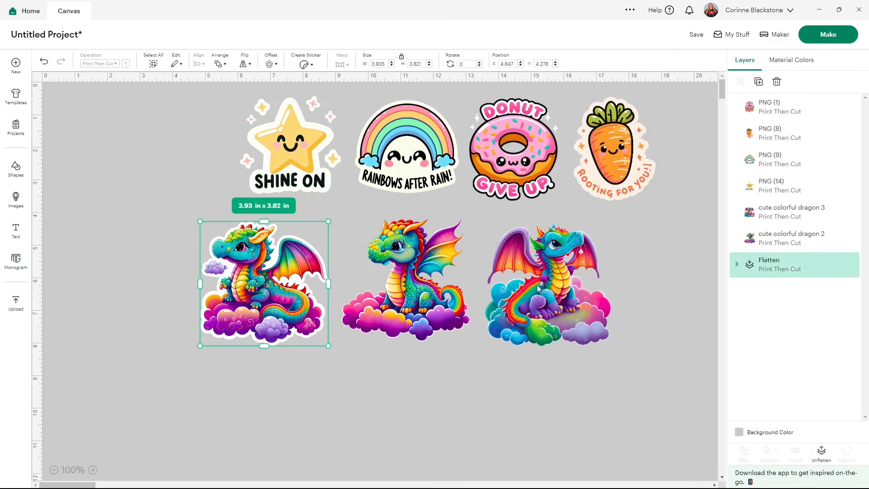
Apply a 0.083 in rounded offset around the middle dragon and color the offset white
{"action": "left_click", "coordinate": [389, 262]}
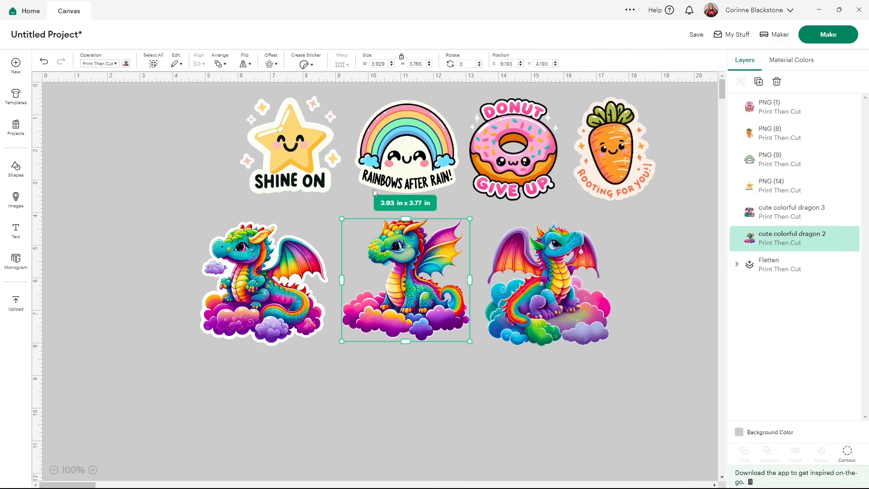
{"action": "left_click", "coordinate": [270, 63]}
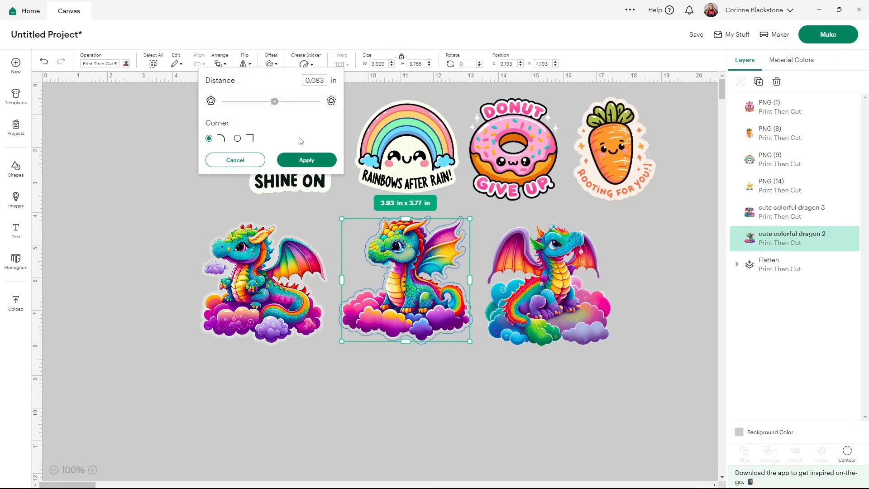
{"action": "left_click", "coordinate": [303, 159]}
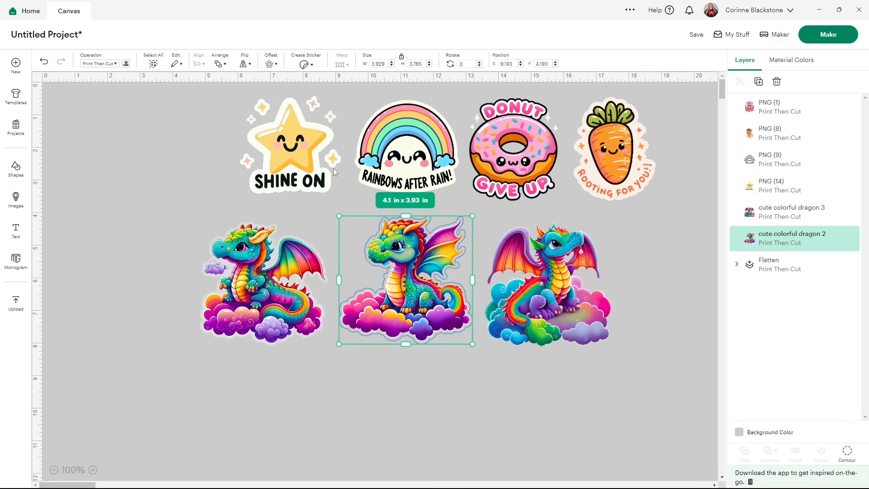
{"action": "left_click", "coordinate": [127, 64]}
{"action": "left_click", "coordinate": [147, 126]}
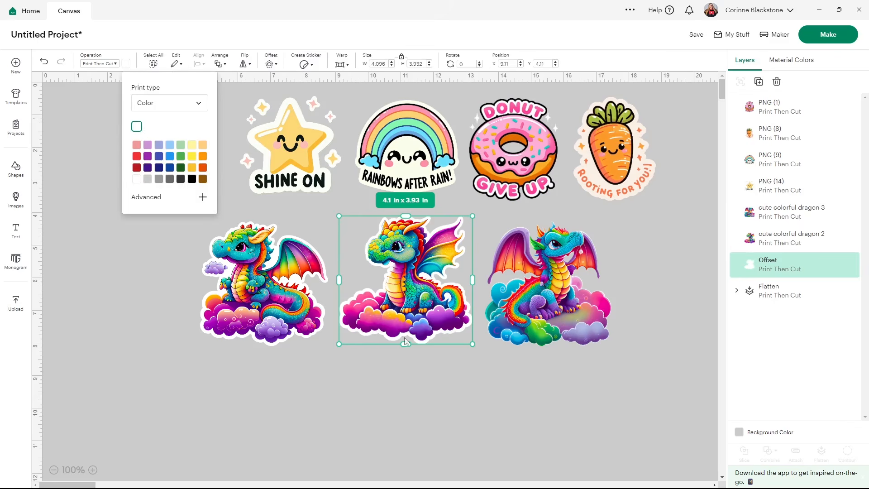
Select the middle dragon together with its white offset and flatten the two layers
{"action": "left_click", "coordinate": [431, 374]}
{"action": "left_click", "coordinate": [414, 324]}
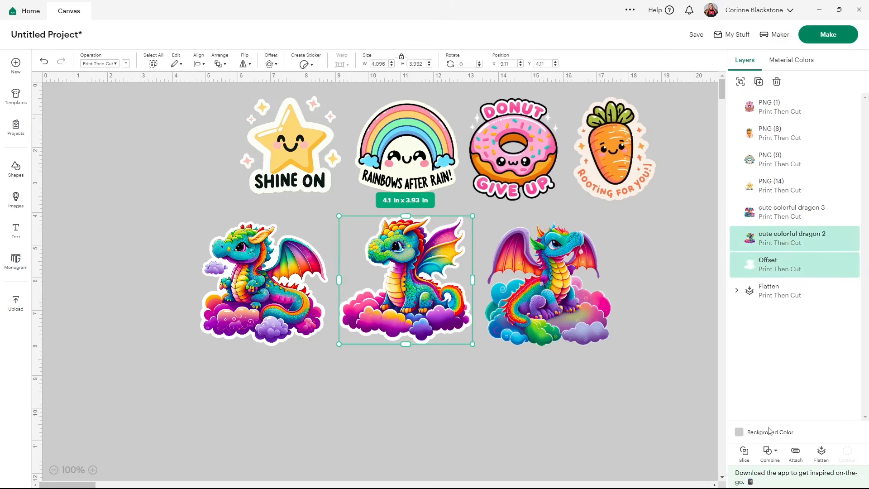
{"action": "left_click", "coordinate": [820, 453]}
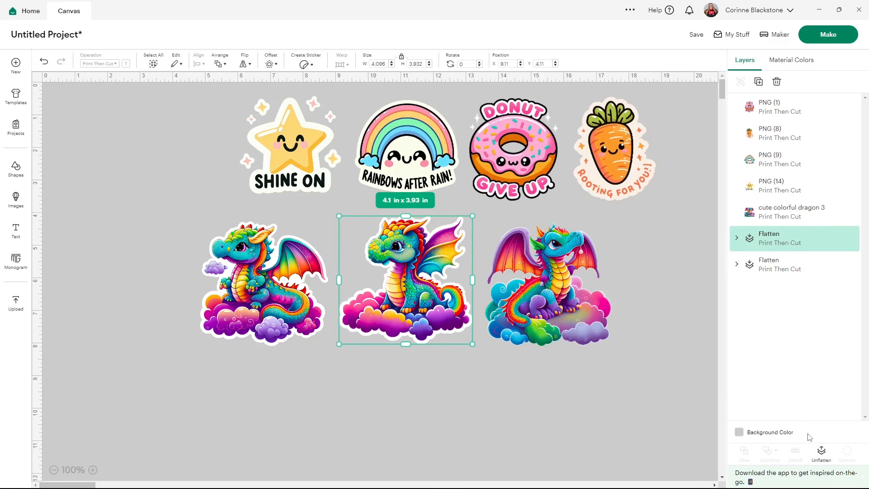
Apply a 0.083 in rounded offset around the third dragon and hide all of the offset's inner contours
{"action": "left_click", "coordinate": [584, 333]}
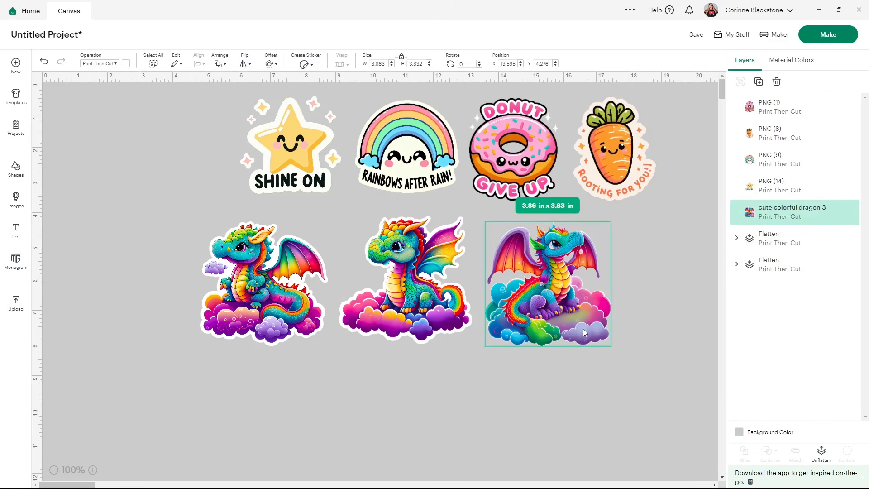
{"action": "left_click", "coordinate": [270, 64]}
{"action": "left_click", "coordinate": [306, 160]}
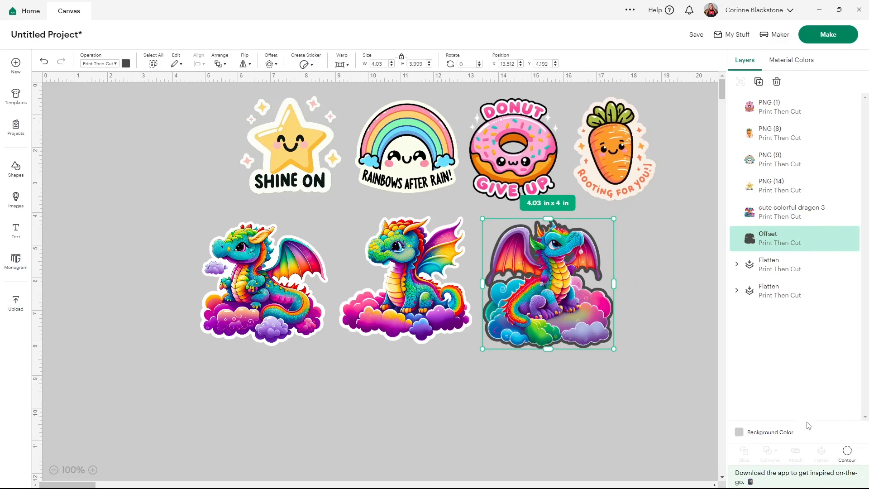
{"action": "left_click", "coordinate": [837, 442]}
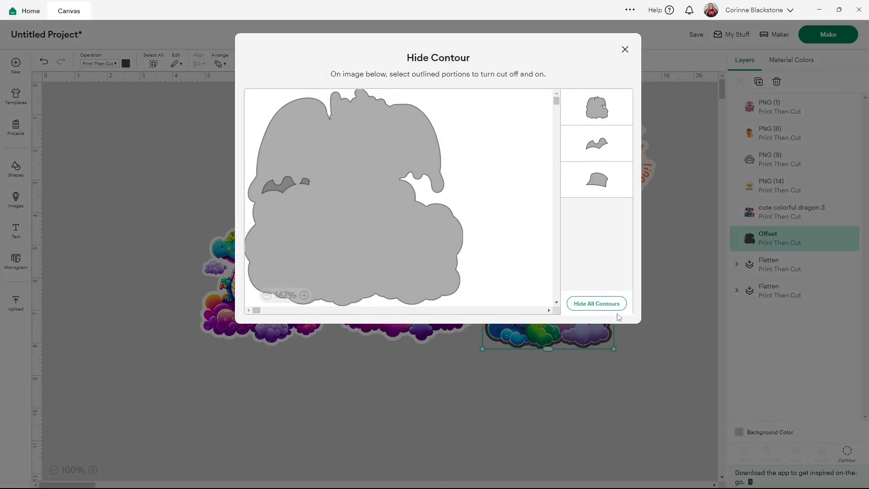
{"action": "left_click", "coordinate": [597, 304]}
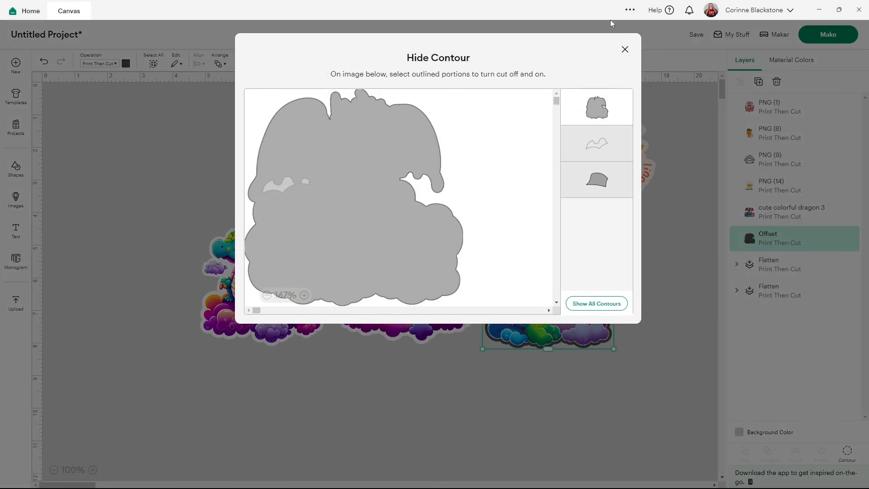
{"action": "left_click", "coordinate": [626, 49]}
Color the third dragon's offset white and flatten it together with the dragon
{"action": "left_click", "coordinate": [126, 64]}
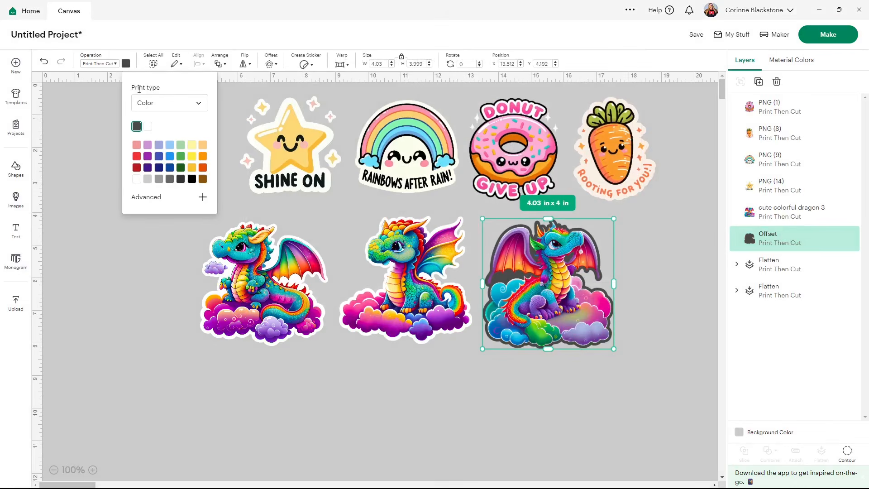
{"action": "left_click", "coordinate": [149, 128]}
{"action": "left_click", "coordinate": [616, 393]}
{"action": "left_click_drag", "start_coordinate": [596, 378], "coordinate": [525, 286]}
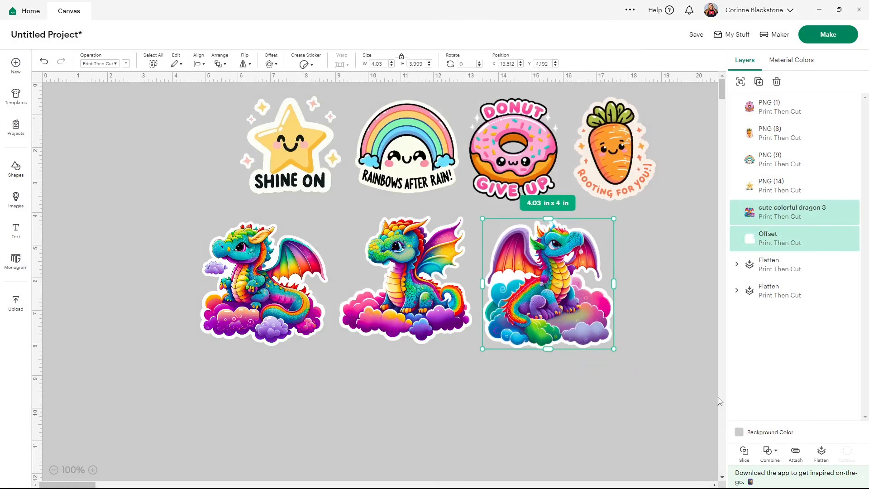
{"action": "left_click", "coordinate": [822, 452]}
Move the flattened dragons aside and place the "Shine On" star in the cleared area at about X 4.35, Y 3.94 in
{"action": "left_click_drag", "start_coordinate": [579, 300], "coordinate": [432, 300]}
{"action": "left_click_drag", "start_coordinate": [510, 317], "coordinate": [720, 368]}
{"action": "left_click", "coordinate": [389, 316]}
{"action": "left_click_drag", "start_coordinate": [286, 144], "coordinate": [230, 260]}
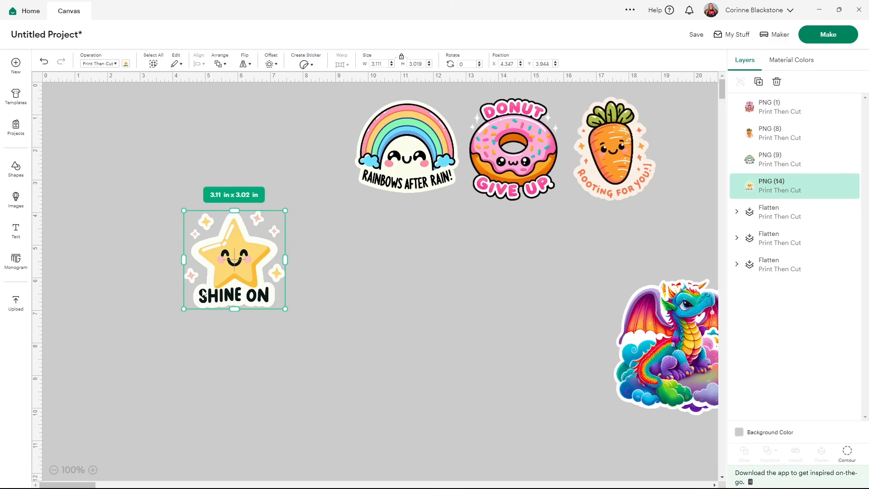
Apply a 0.167 in rounded offset around the "Shine On" star and hide all of the offset's inner contours
{"action": "left_click", "coordinate": [270, 64]}
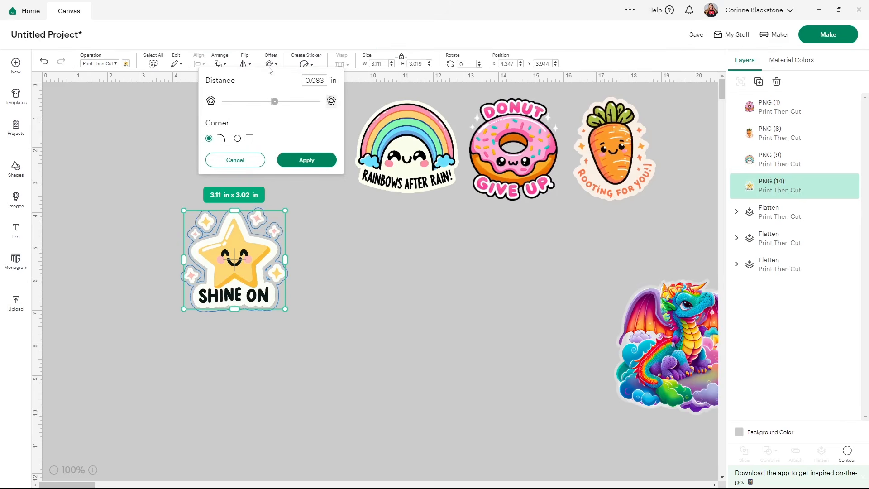
{"action": "left_click", "coordinate": [275, 102]}
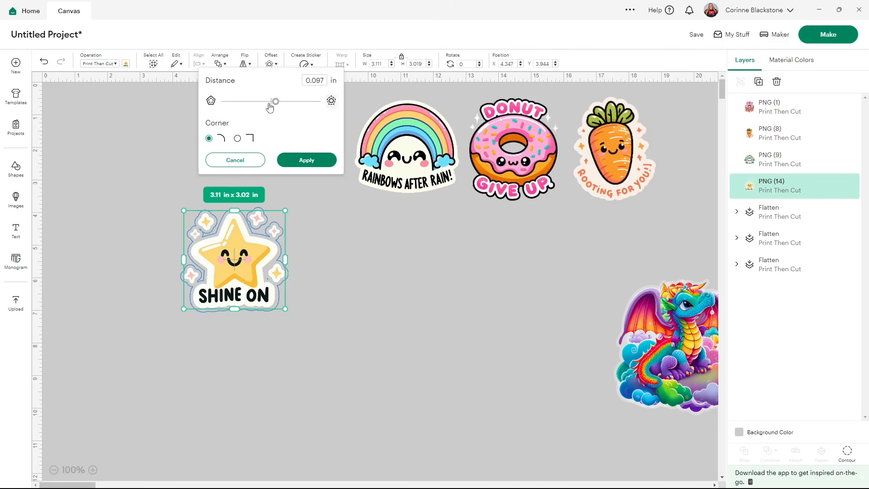
{"action": "left_click", "coordinate": [277, 102]}
{"action": "left_click_drag", "start_coordinate": [277, 102], "coordinate": [279, 101]}
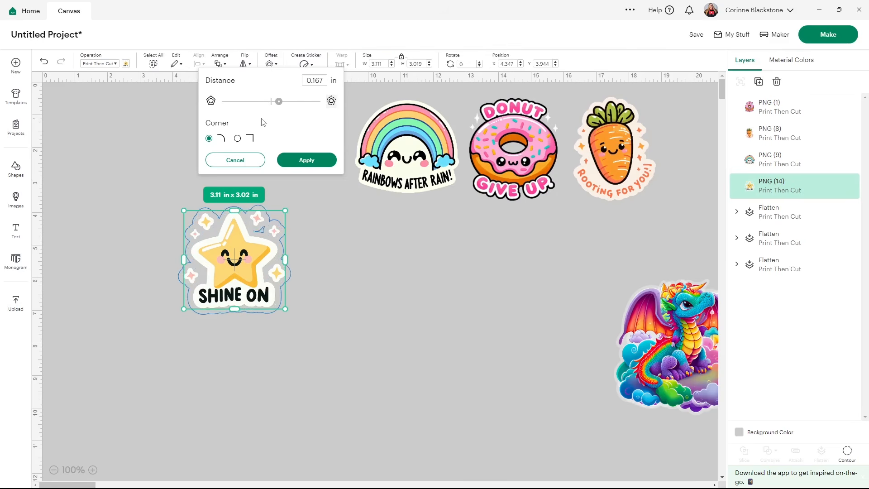
{"action": "left_click", "coordinate": [296, 160]}
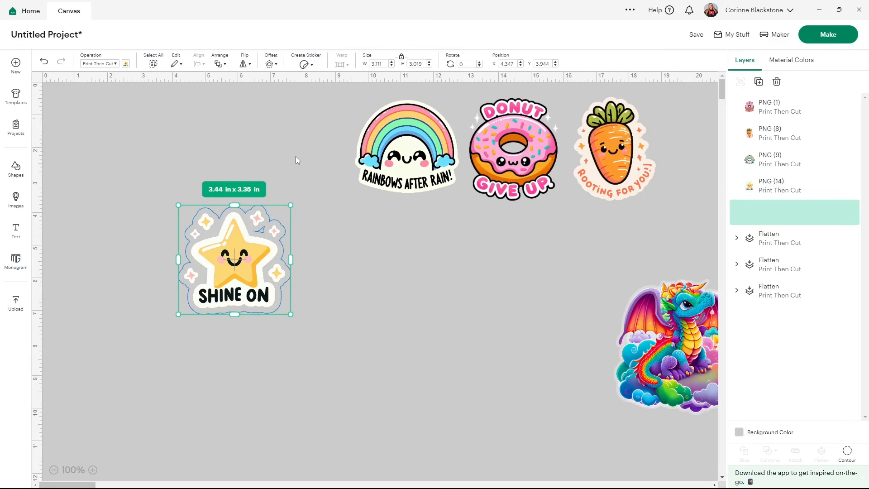
{"action": "left_click", "coordinate": [845, 456]}
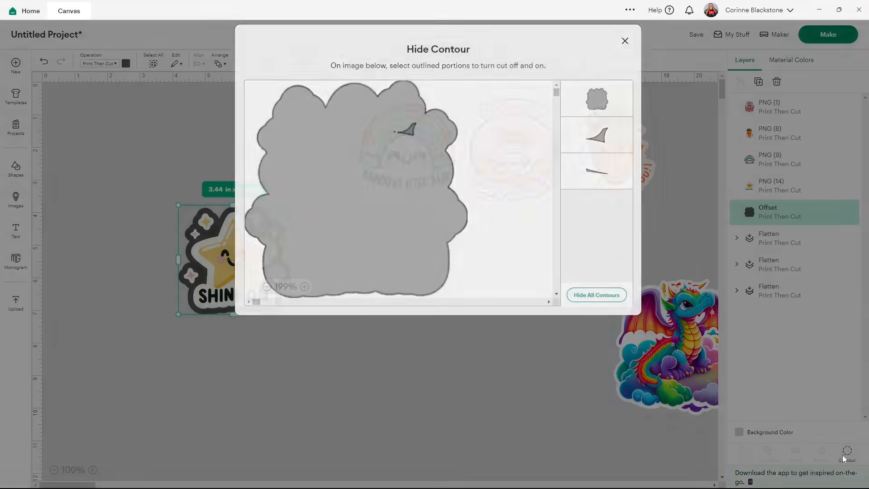
{"action": "left_click", "coordinate": [596, 302]}
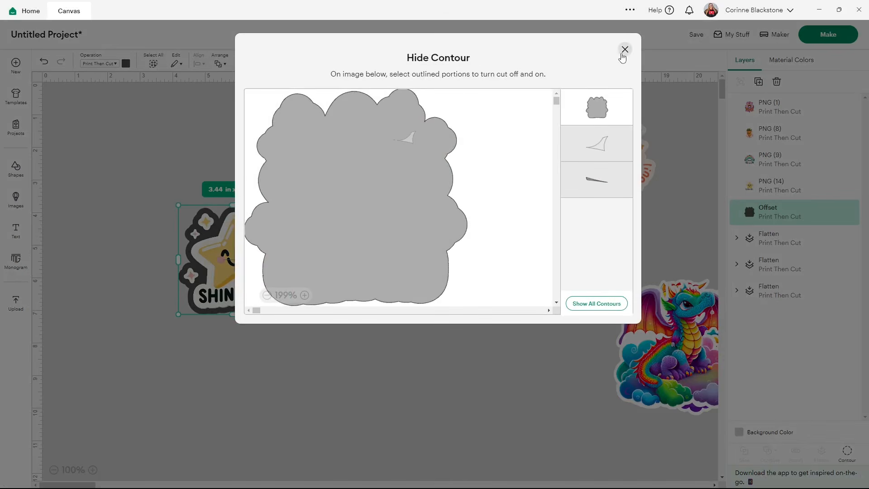
{"action": "left_click", "coordinate": [624, 50]}
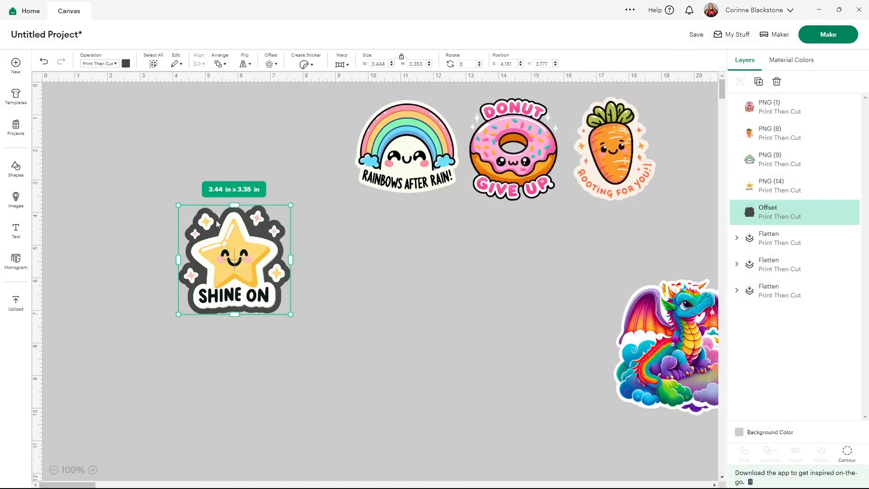
Color the "Shine On" star's offset with the custom light blue #79e0f1
{"action": "left_click", "coordinate": [126, 64]}
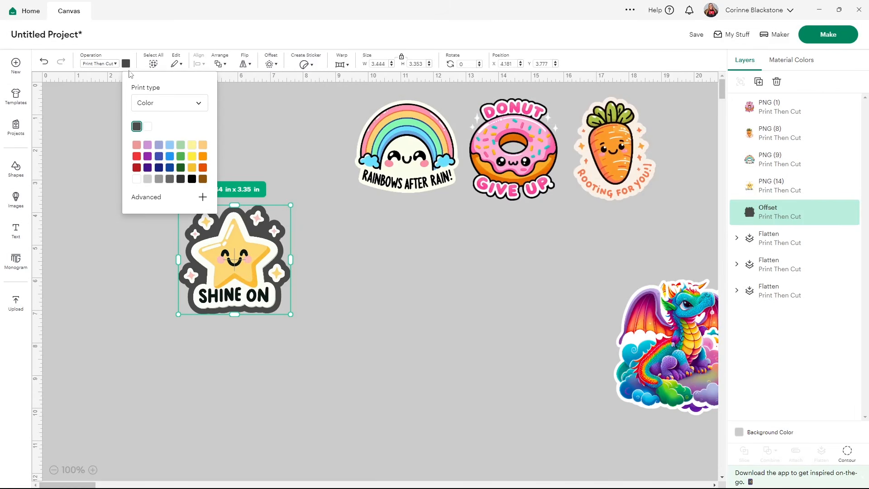
{"action": "left_click", "coordinate": [136, 179]}
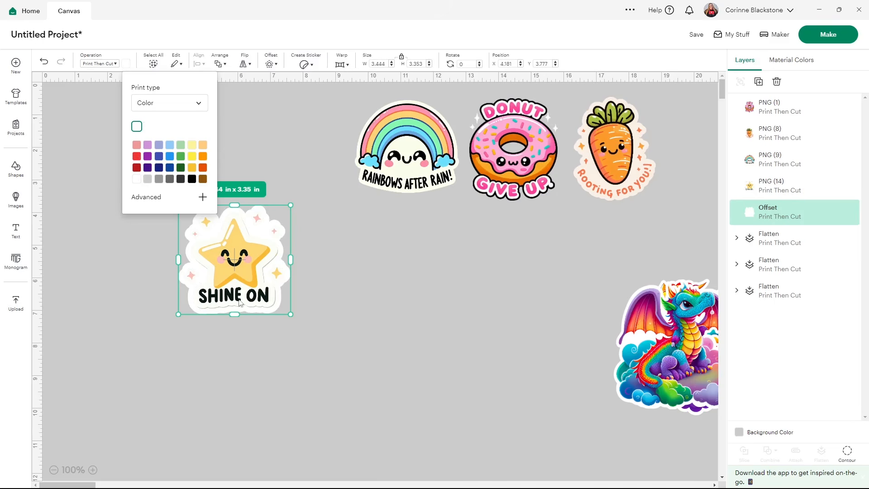
{"action": "left_click", "coordinate": [202, 197]}
{"action": "left_click_drag", "start_coordinate": [165, 279], "coordinate": [168, 280]}
{"action": "left_click", "coordinate": [135, 205]}
{"action": "left_click_drag", "start_coordinate": [135, 205], "coordinate": [139, 207]}
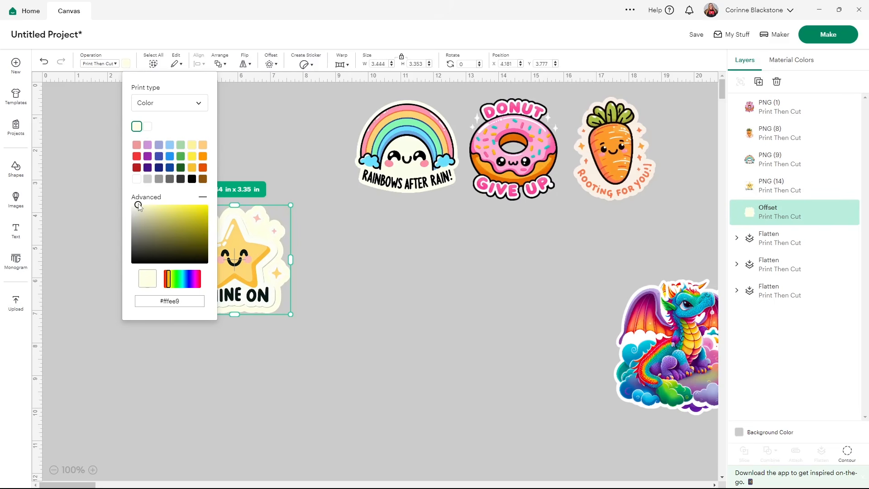
{"action": "left_click_drag", "start_coordinate": [167, 278], "coordinate": [185, 279]}
{"action": "left_click_drag", "start_coordinate": [156, 214], "coordinate": [170, 208]}
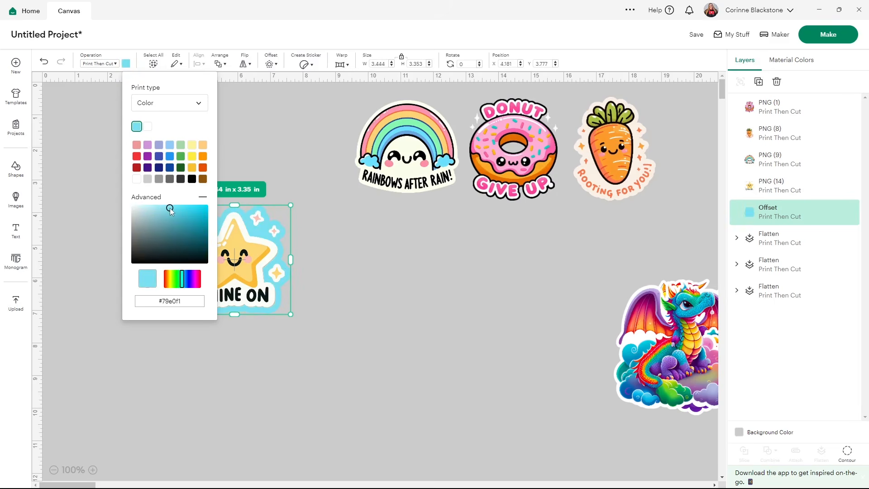
{"action": "left_click", "coordinate": [186, 347]}
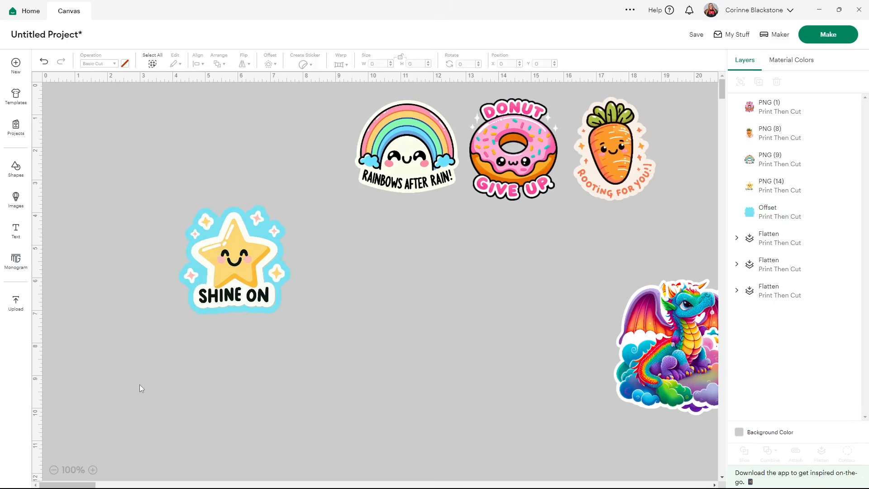
Flatten the "Shine On" star together with its blue offset and move it aside onto the flattened dragons
{"action": "left_click_drag", "start_coordinate": [337, 317], "coordinate": [215, 268]}
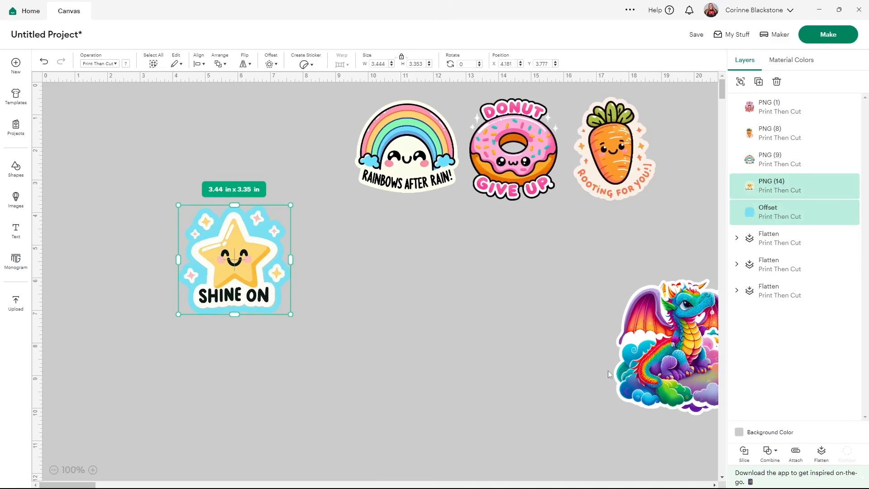
{"action": "left_click", "coordinate": [821, 451]}
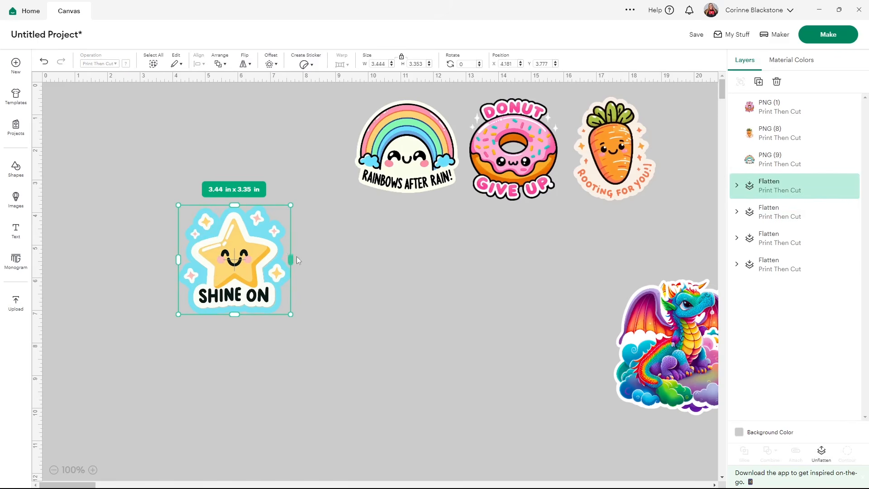
{"action": "left_click_drag", "start_coordinate": [254, 260], "coordinate": [684, 363]}
Place the carrot at about X 5.32, Y 4.23 in and the rainbow beside it at about X 8.07, Y 4.61 in
{"action": "left_click_drag", "start_coordinate": [613, 150], "coordinate": [435, 283]}
{"action": "left_click_drag", "start_coordinate": [321, 295], "coordinate": [252, 243]}
{"action": "left_click_drag", "start_coordinate": [427, 145], "coordinate": [383, 260]}
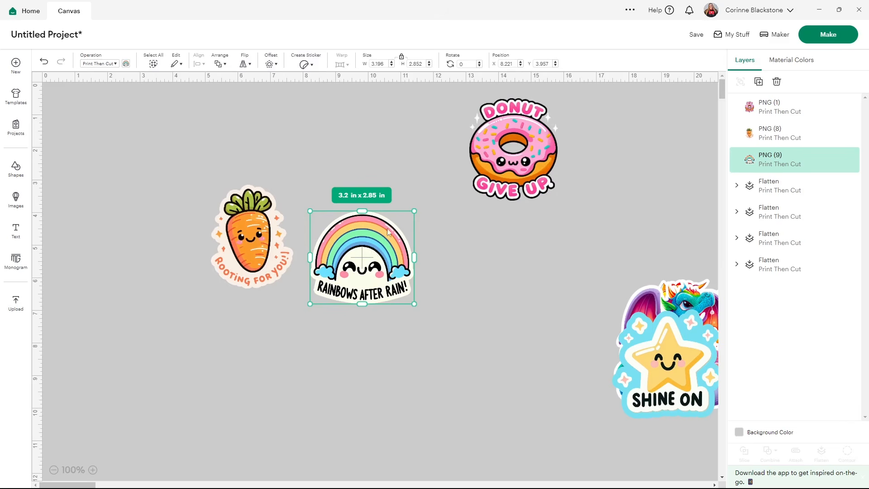
{"action": "left_click_drag", "start_coordinate": [252, 235], "coordinate": [256, 270]}
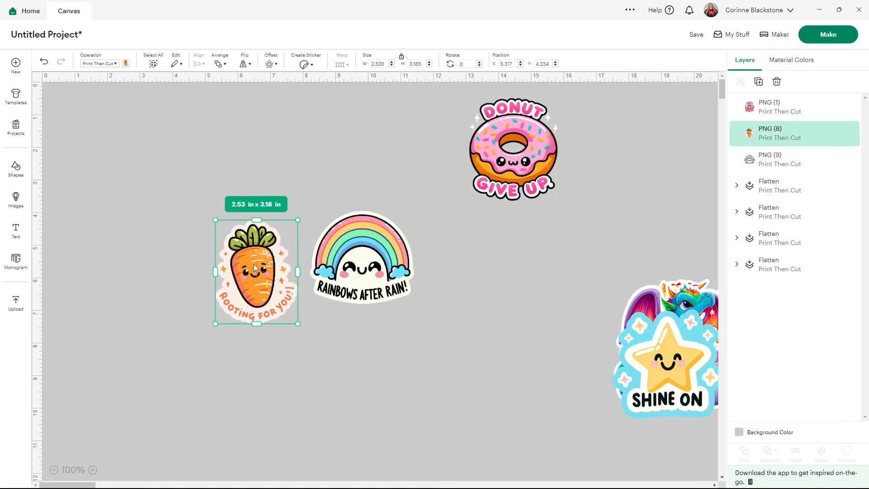
{"action": "left_click", "coordinate": [358, 273]}
{"action": "left_click_drag", "start_coordinate": [357, 273], "coordinate": [351, 285]}
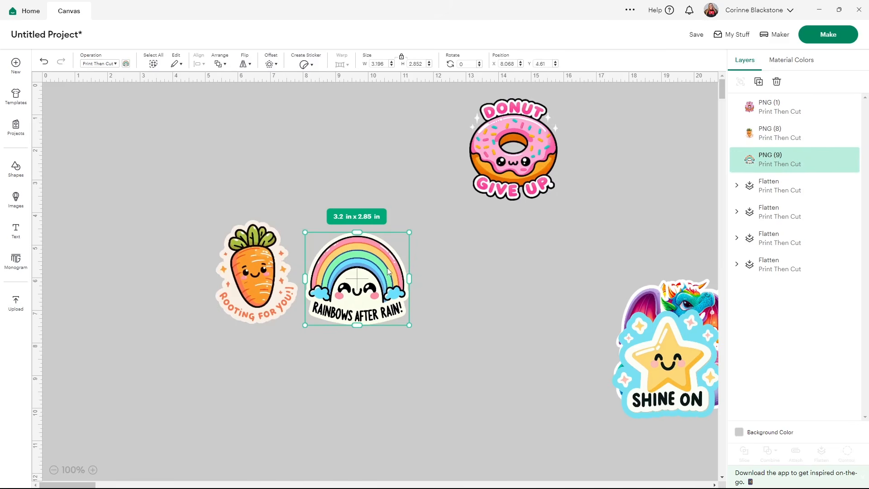
Move the rainbow and carrot aside onto the finished designs and place the donut at about X 6.23, Y 3.16 in
{"action": "left_click_drag", "start_coordinate": [379, 272], "coordinate": [677, 349]}
{"action": "left_click_drag", "start_coordinate": [288, 252], "coordinate": [657, 334]}
{"action": "left_click_drag", "start_coordinate": [515, 159], "coordinate": [317, 245]}
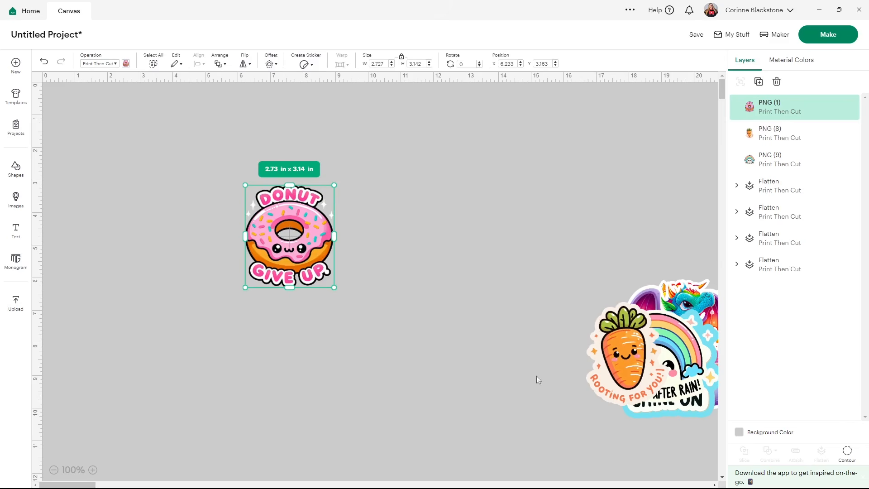
Hide the four sparkle contours around the donut, keeping its outer shape and the center hole
{"action": "left_click", "coordinate": [847, 453]}
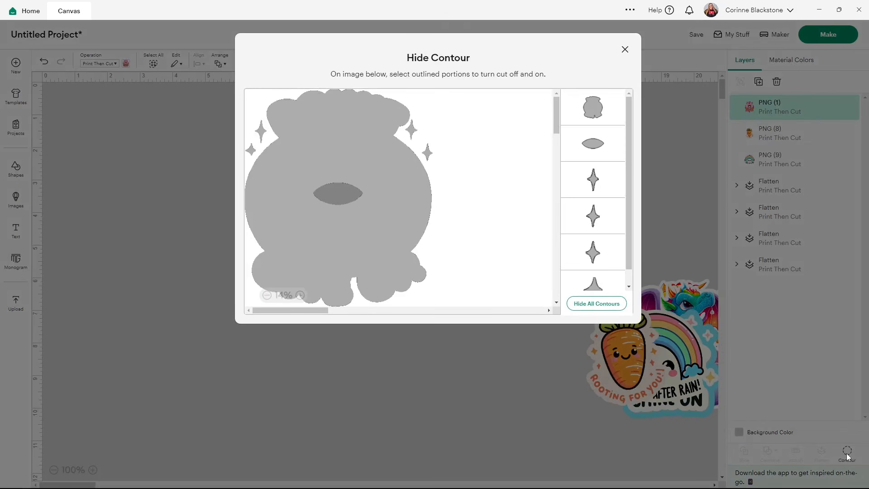
{"action": "left_click", "coordinate": [425, 148]}
{"action": "left_click", "coordinate": [412, 133]}
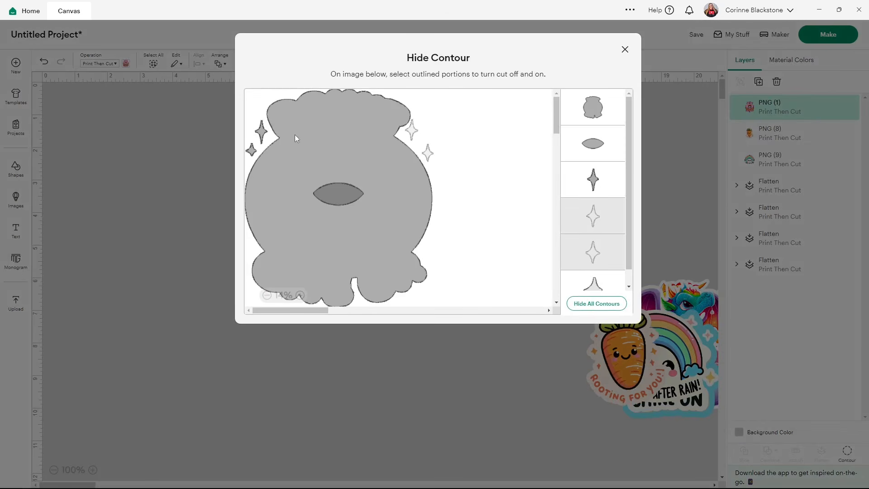
{"action": "left_click", "coordinate": [252, 150]}
{"action": "left_click", "coordinate": [252, 151]}
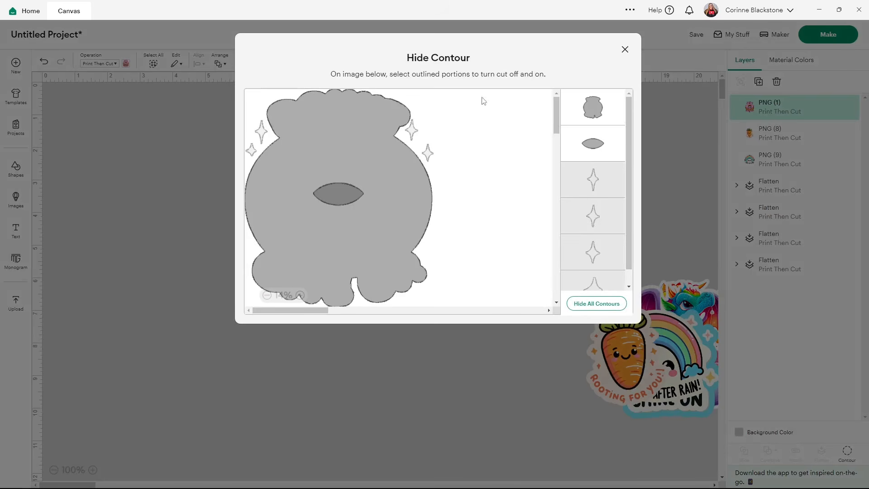
{"action": "left_click", "coordinate": [625, 49]}
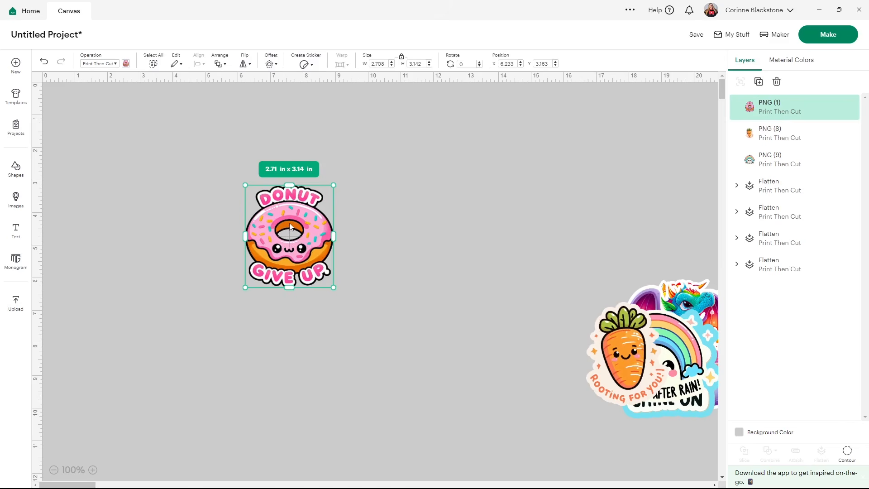
Insert a circle, shrink it to about 1.29 in, and center it over the donut's hole at about X 6.94, Y 4 in
{"action": "left_click", "coordinate": [7, 171]}
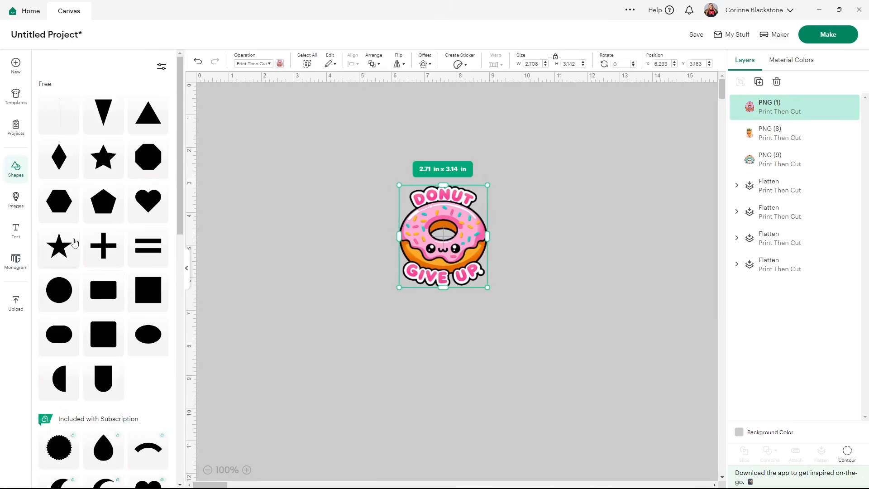
{"action": "left_click", "coordinate": [61, 294]}
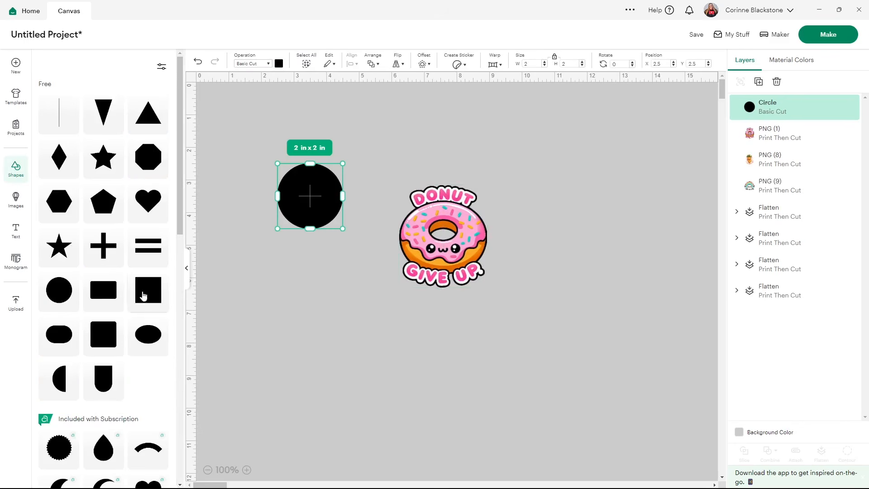
{"action": "left_click", "coordinate": [187, 268]}
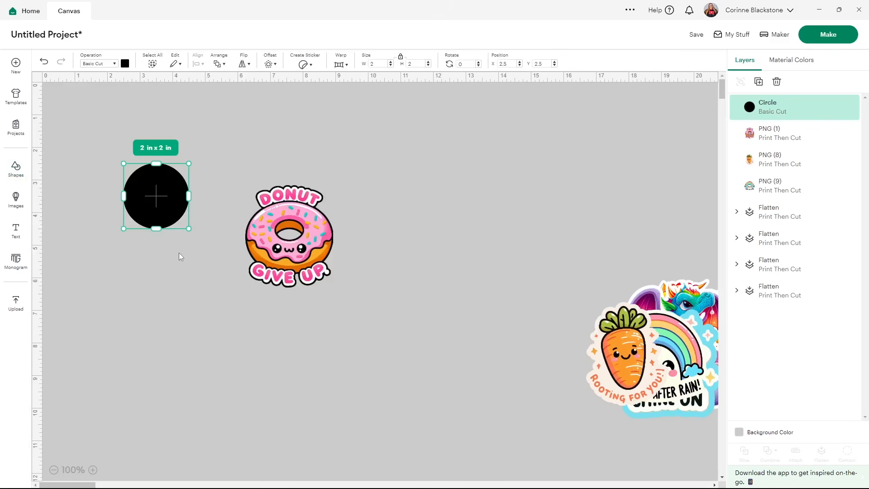
{"action": "left_click_drag", "start_coordinate": [164, 196], "coordinate": [297, 237]}
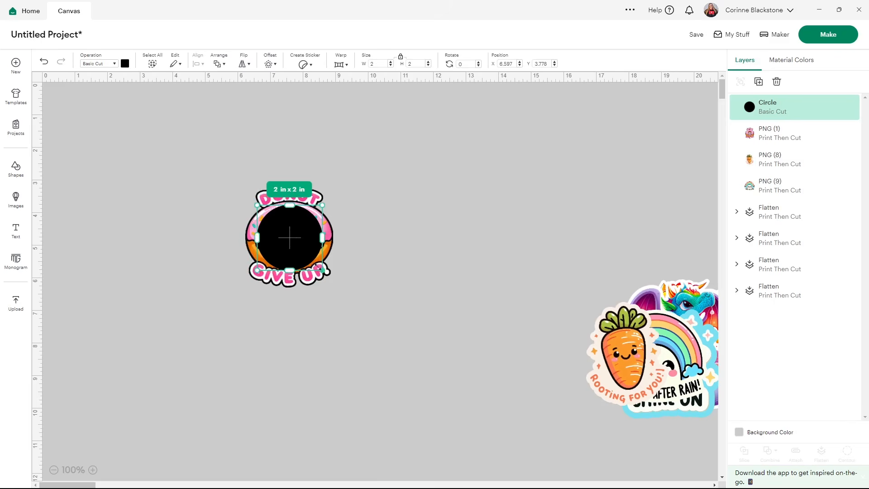
{"action": "left_click_drag", "start_coordinate": [321, 269], "coordinate": [292, 245]}
{"action": "left_click_drag", "start_coordinate": [274, 229], "coordinate": [284, 236]}
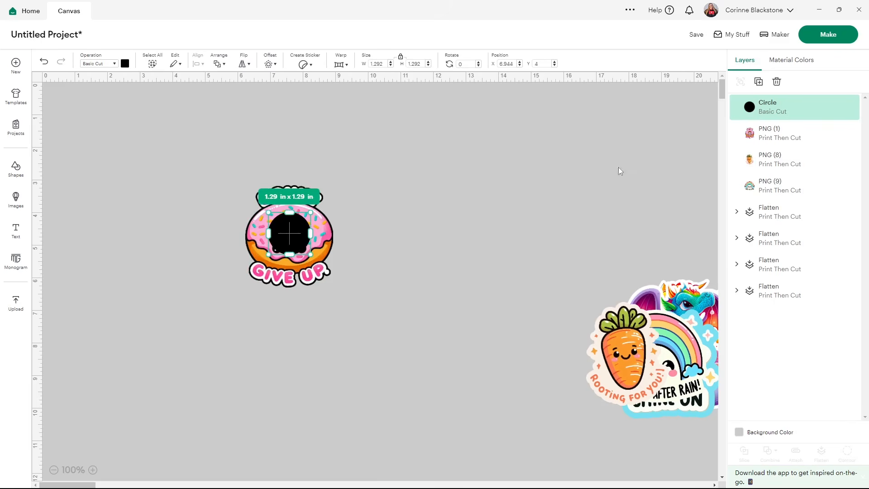
Bring the donut to the front so the circle sits behind its hole
{"action": "left_click", "coordinate": [329, 232]}
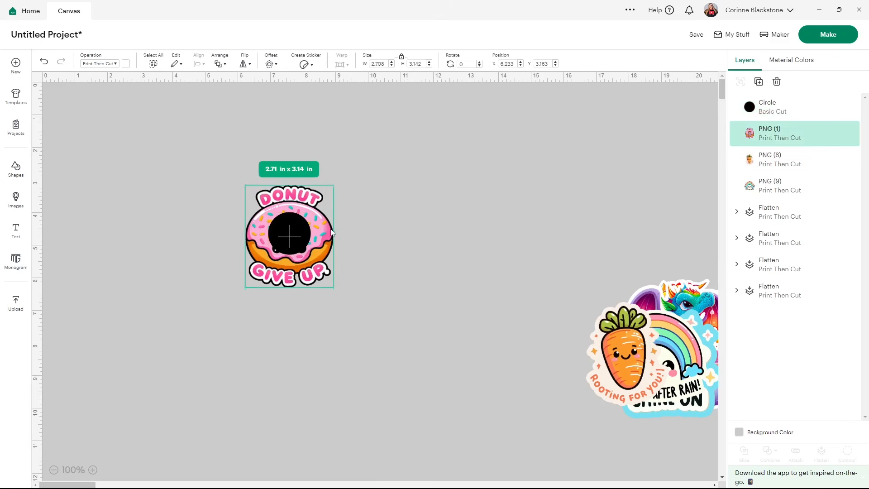
{"action": "right_click", "coordinate": [330, 233]}
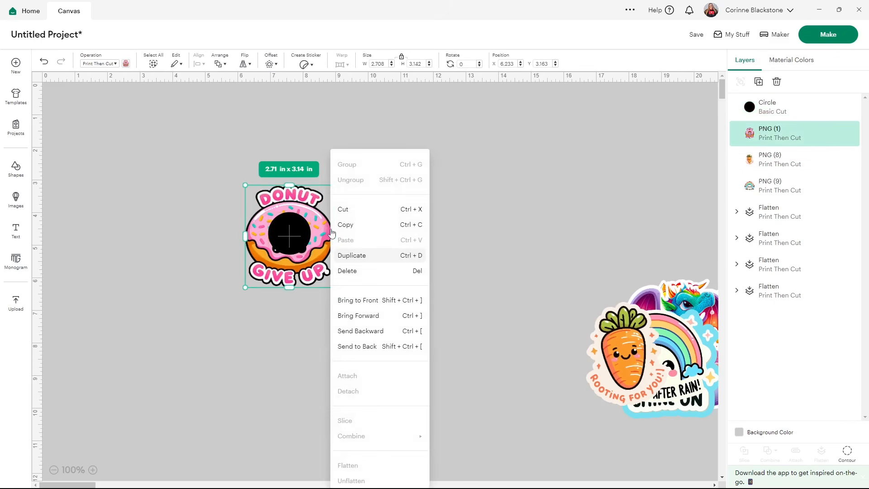
{"action": "left_click", "coordinate": [367, 300]}
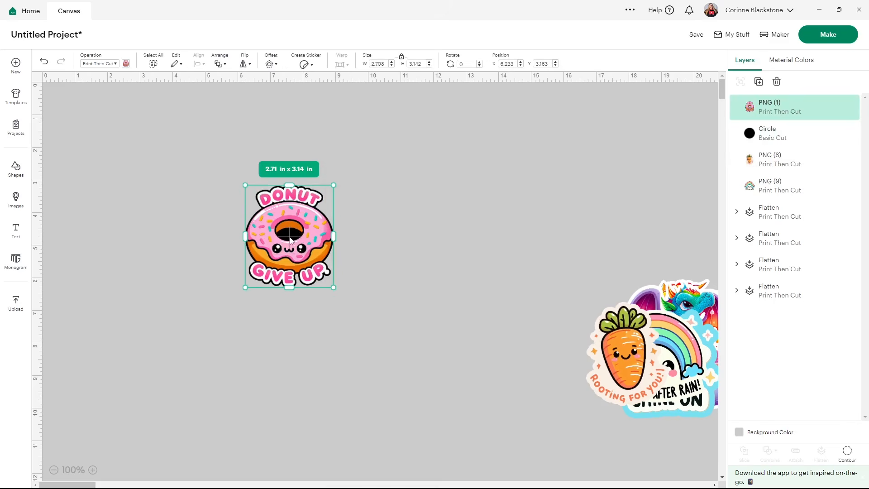
{"action": "left_click", "coordinate": [416, 234]}
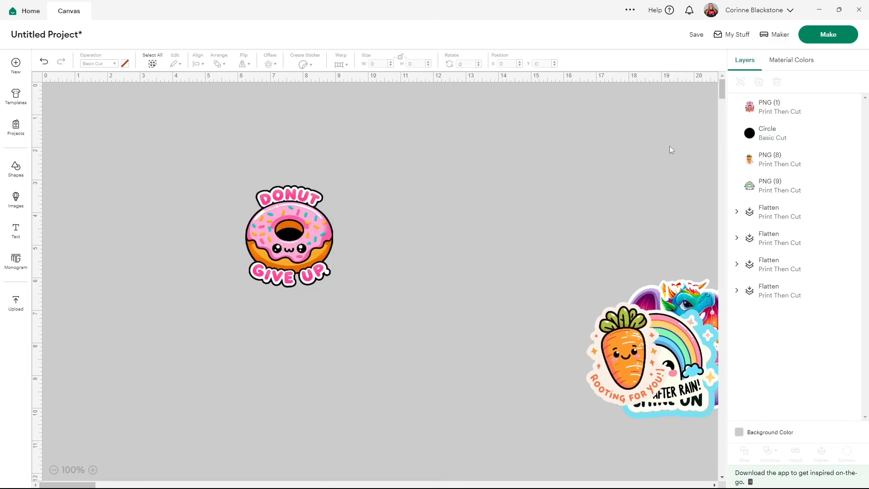
Recolor the circle behind the donut's hole to white, using the existing white material color
{"action": "left_click", "coordinate": [787, 132]}
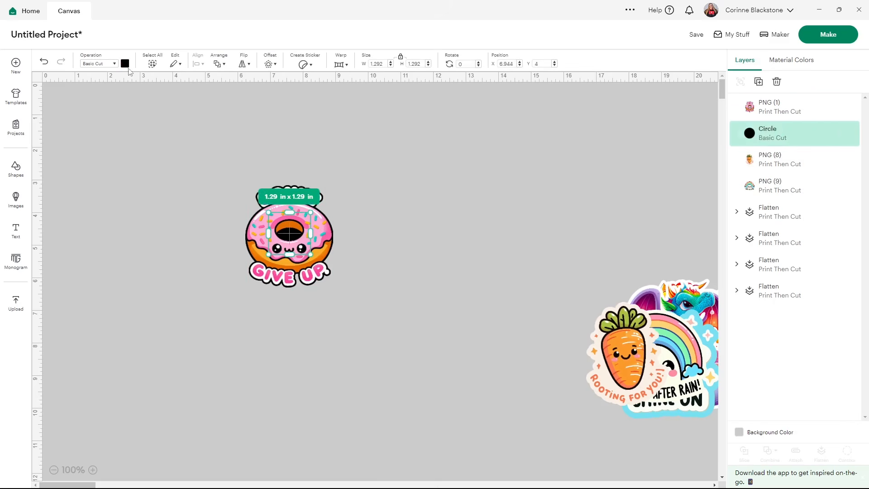
{"action": "left_click", "coordinate": [125, 64]}
{"action": "left_click", "coordinate": [156, 104]}
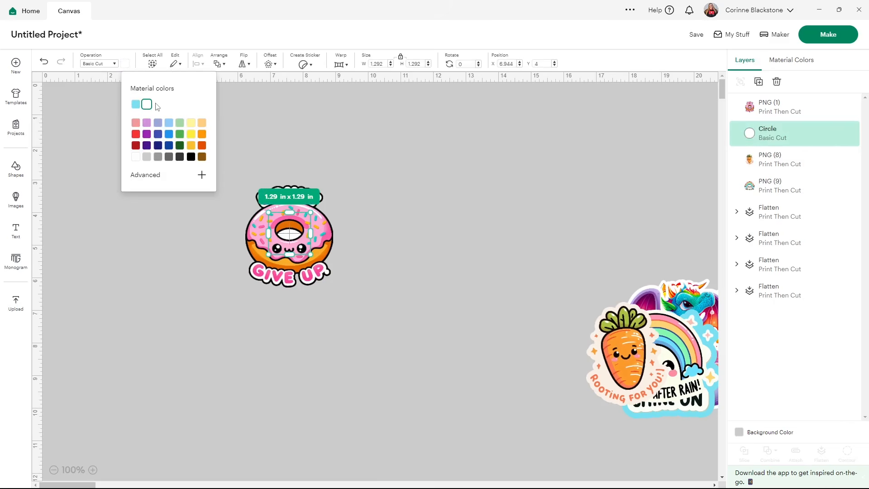
{"action": "left_click", "coordinate": [179, 134]}
{"action": "left_click", "coordinate": [168, 145]}
{"action": "left_click", "coordinate": [179, 145]}
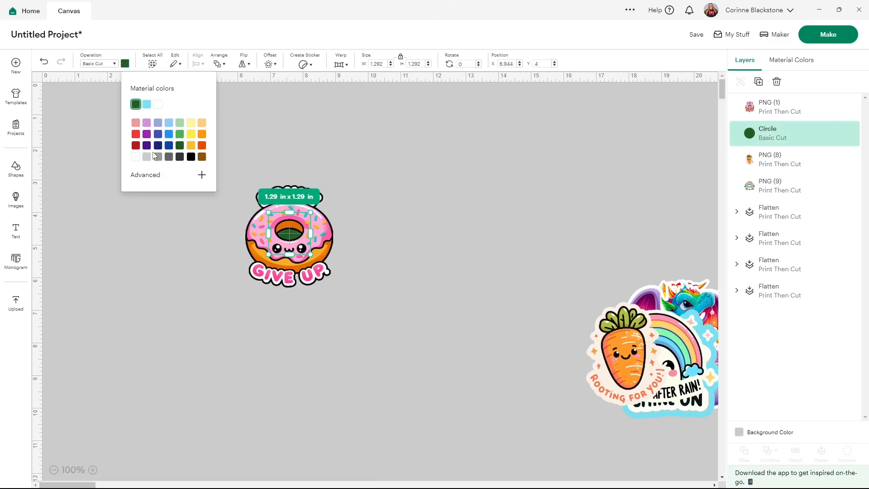
{"action": "left_click", "coordinate": [190, 157]}
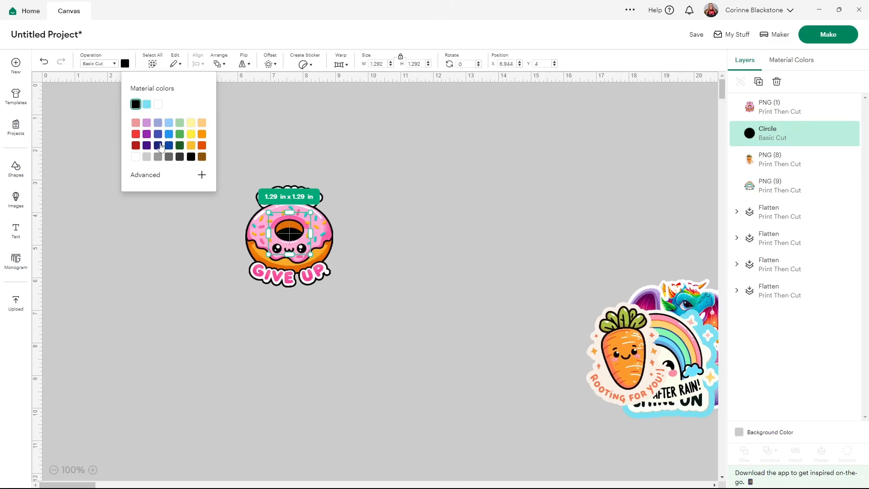
{"action": "left_click", "coordinate": [156, 105]}
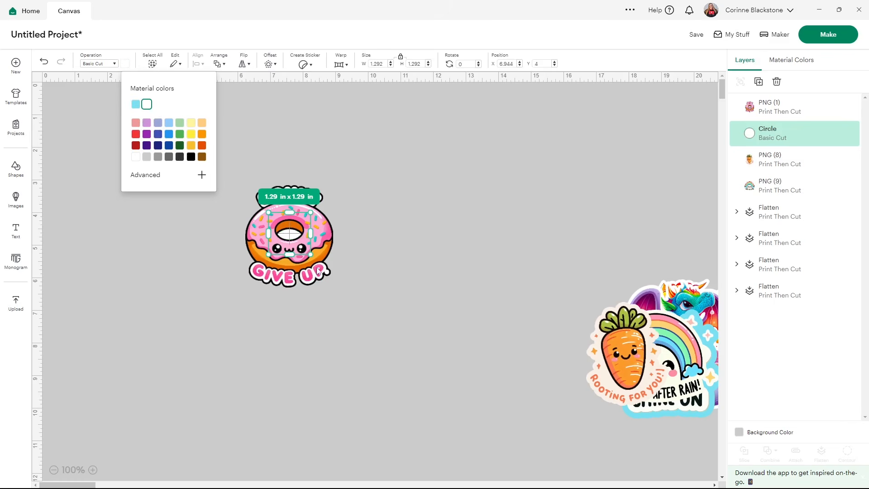
{"action": "left_click", "coordinate": [185, 255]}
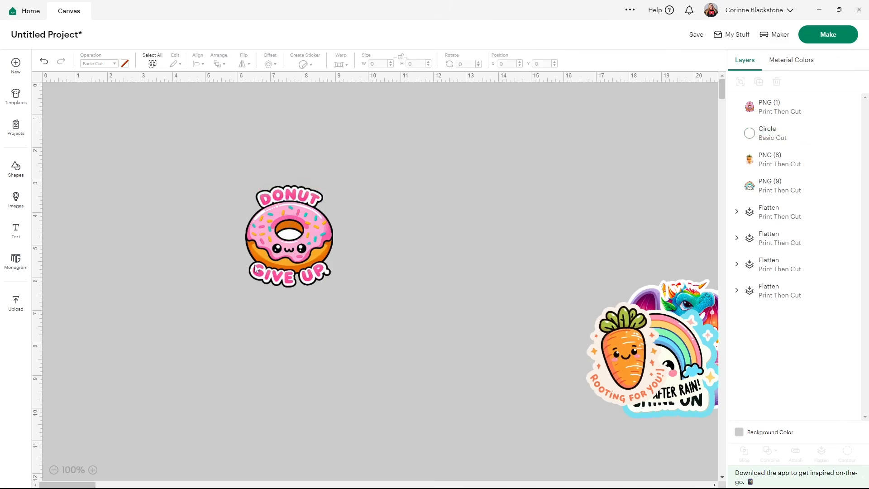
Flatten the donut and its white circle into one print layer and place it at about X 7.8, Y 3.3 in
{"action": "left_click_drag", "start_coordinate": [212, 179], "coordinate": [338, 273]}
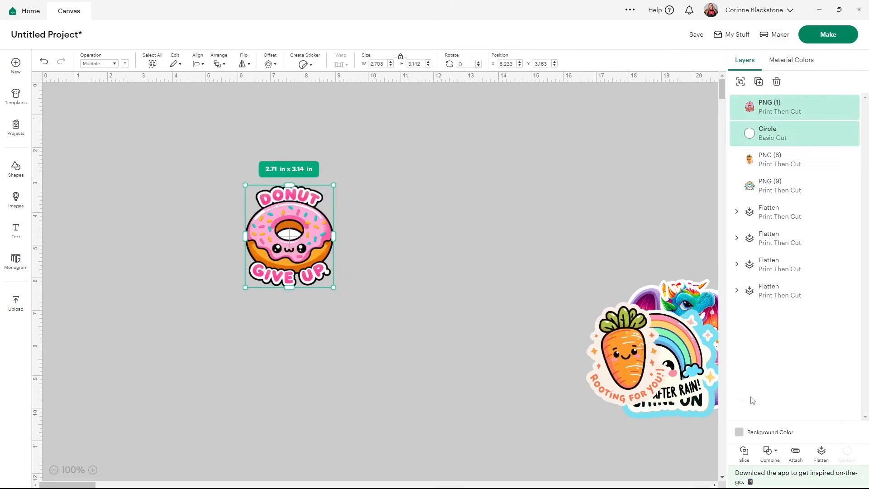
{"action": "left_click", "coordinate": [821, 452]}
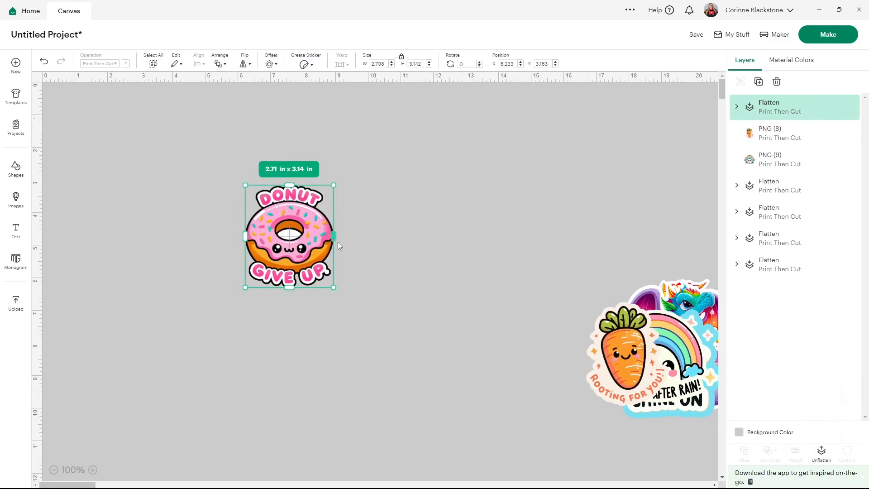
{"action": "left_click_drag", "start_coordinate": [286, 246], "coordinate": [337, 251]}
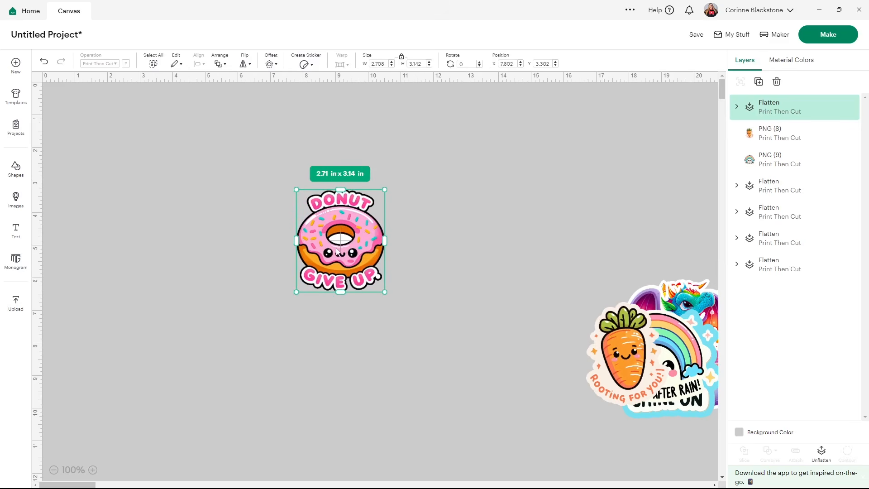
Spread the overlapping designs over the canvas: carrot, rainbow and star around the donut, with the three dragons in a row below
{"action": "left_click_drag", "start_coordinate": [621, 376], "coordinate": [446, 262]}
{"action": "left_click_drag", "start_coordinate": [656, 357], "coordinate": [220, 219]}
{"action": "left_click_drag", "start_coordinate": [679, 374], "coordinate": [575, 205]}
{"action": "left_click_drag", "start_coordinate": [665, 349], "coordinate": [213, 349]}
{"action": "left_click_drag", "start_coordinate": [637, 350], "coordinate": [324, 357]}
{"action": "left_click_drag", "start_coordinate": [699, 336], "coordinate": [548, 337]}
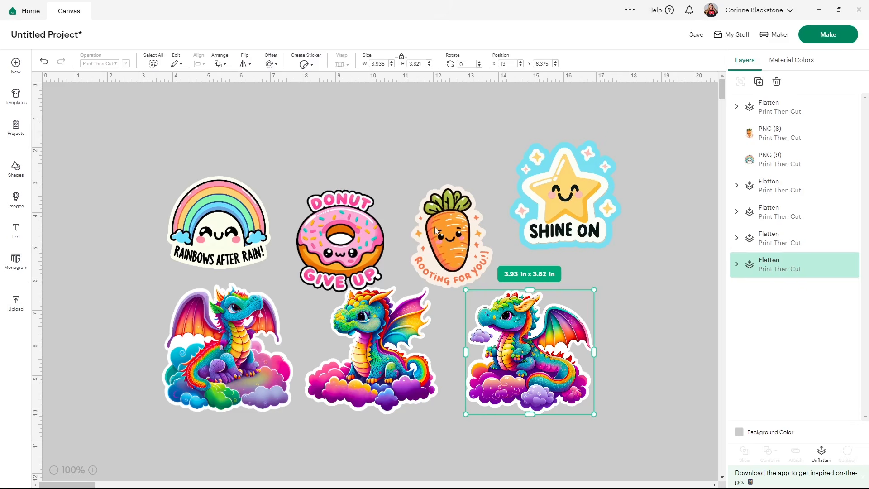
Set the rainbow design's width to 2.5 in, keeping its proportions
{"action": "left_click", "coordinate": [222, 205]}
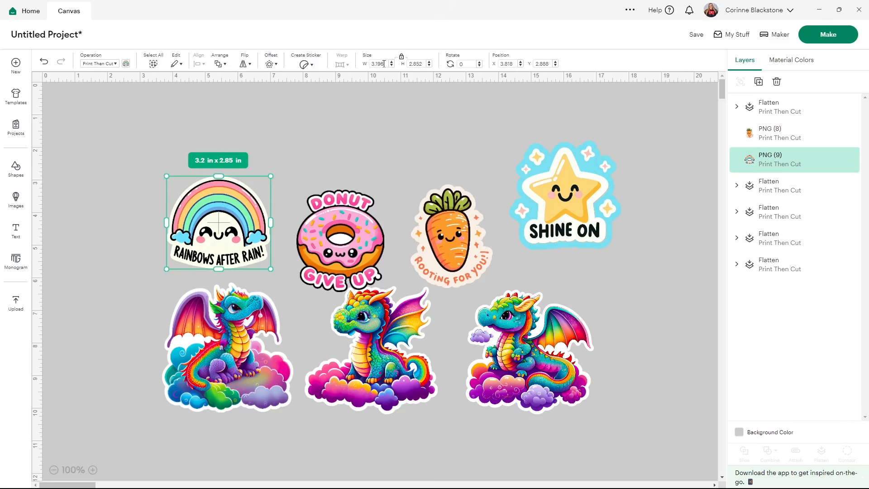
{"action": "left_click_drag", "start_coordinate": [388, 63], "coordinate": [373, 63]}
{"action": "key", "text": "BackSpace"}
{"action": "key", "text": "Return"}
Move the donut up to about X 7.26, Y 1.77 in and set its height to 2.5 in
{"action": "left_click_drag", "start_coordinate": [348, 236], "coordinate": [329, 185]}
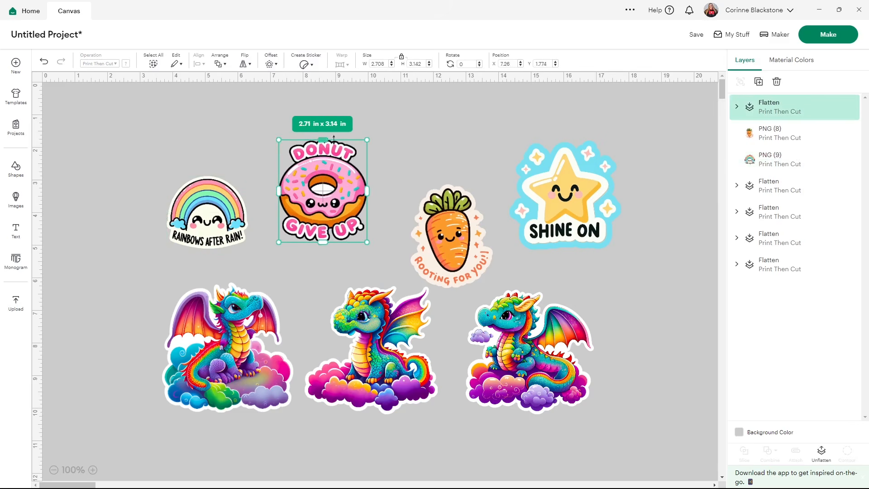
{"action": "double_click", "coordinate": [422, 61]}
{"action": "type", "text": "2.5"}
{"action": "key", "text": "Return"}
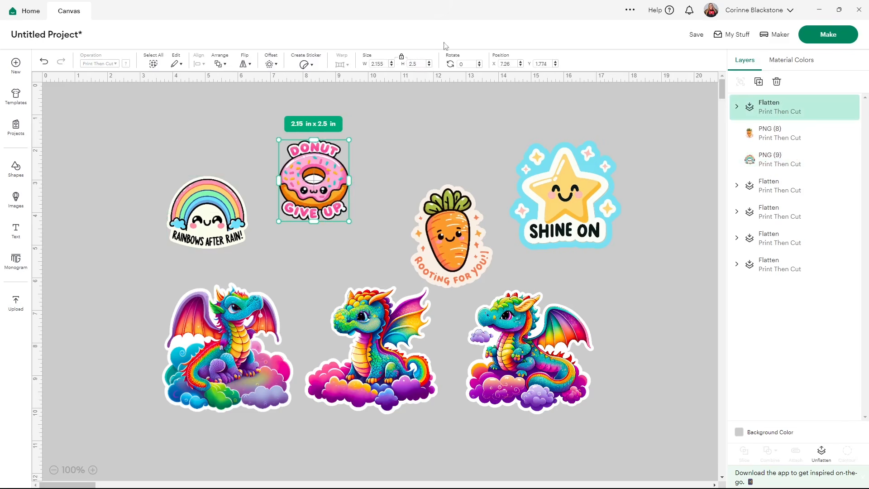
Set the carrot design's height to 2.5 in, keeping its proportions
{"action": "left_click", "coordinate": [465, 239]}
{"action": "double_click", "coordinate": [422, 63]}
Set the Shine On star design's width to 2.5 in, keeping its proportions
{"action": "type", "text": "2.5"}
{"action": "key", "text": "Return"}
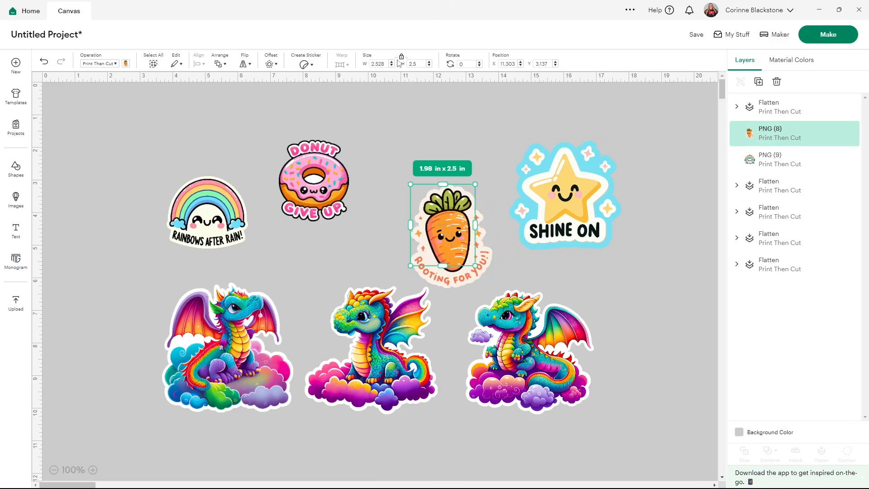
{"action": "left_click", "coordinate": [601, 186]}
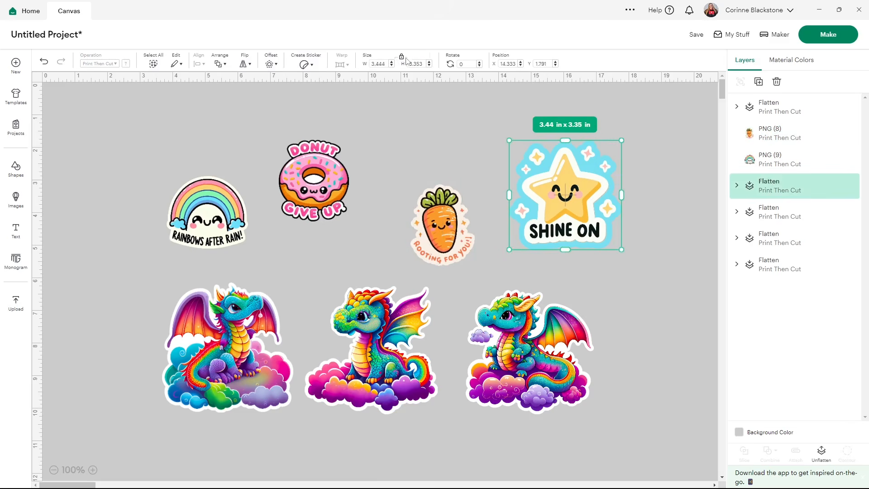
{"action": "double_click", "coordinate": [378, 63]}
{"action": "type", "text": "2.5"}
{"action": "key", "text": "Return"}
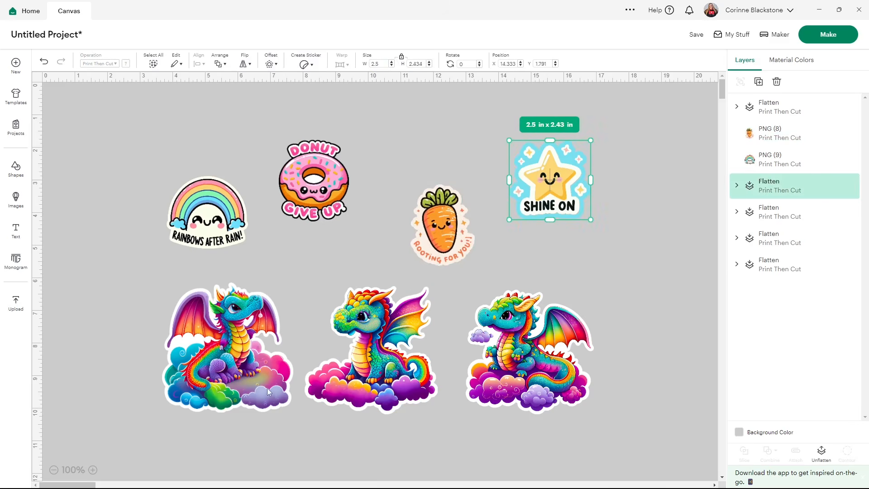
Resize the left and middle dragons to 2.5 in wide each, keeping their proportions
{"action": "left_click", "coordinate": [211, 331]}
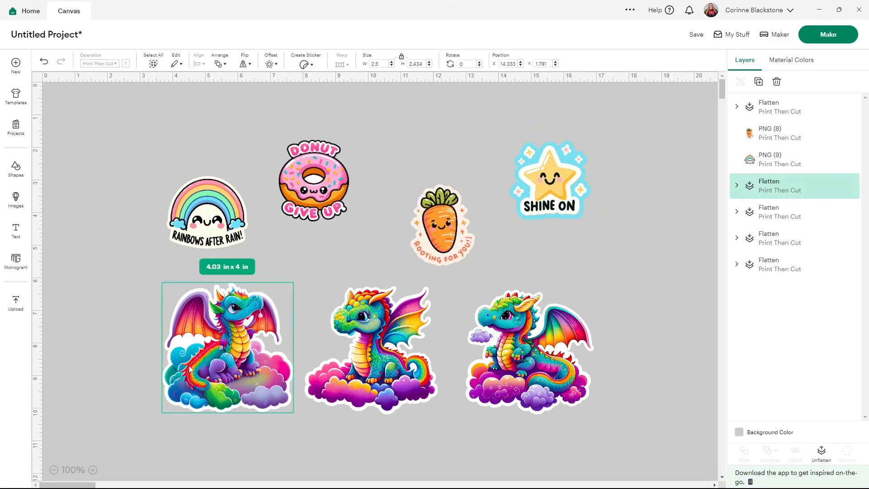
{"action": "double_click", "coordinate": [380, 64]}
{"action": "type", "text": "2.5"}
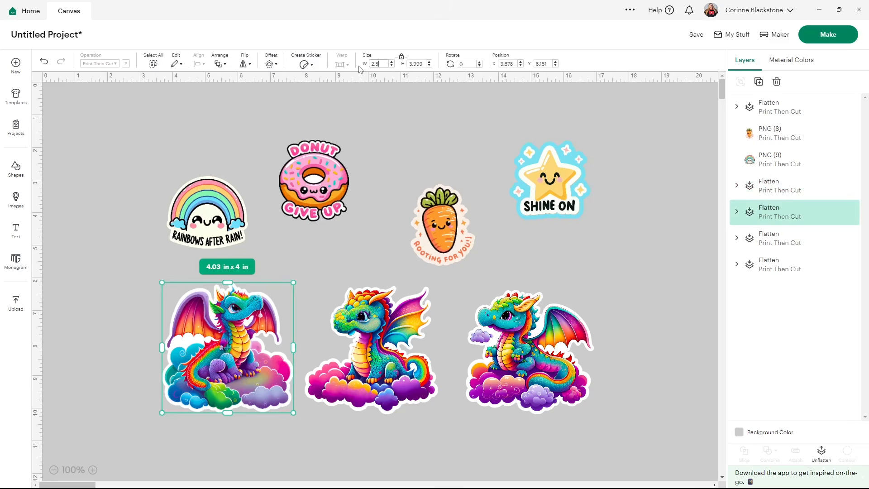
{"action": "key", "text": "Return"}
{"action": "left_click", "coordinate": [414, 319]}
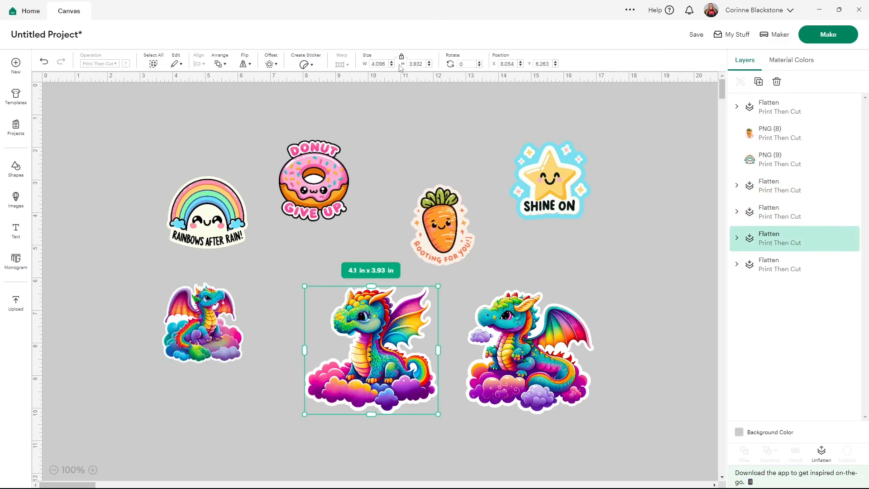
{"action": "double_click", "coordinate": [379, 63]}
{"action": "type", "text": "2.5"}
{"action": "key", "text": "Return"}
Set the remaining large dragon's width to 2.5 in and bring the outer dragons close beside the middle one
{"action": "left_click", "coordinate": [595, 370]}
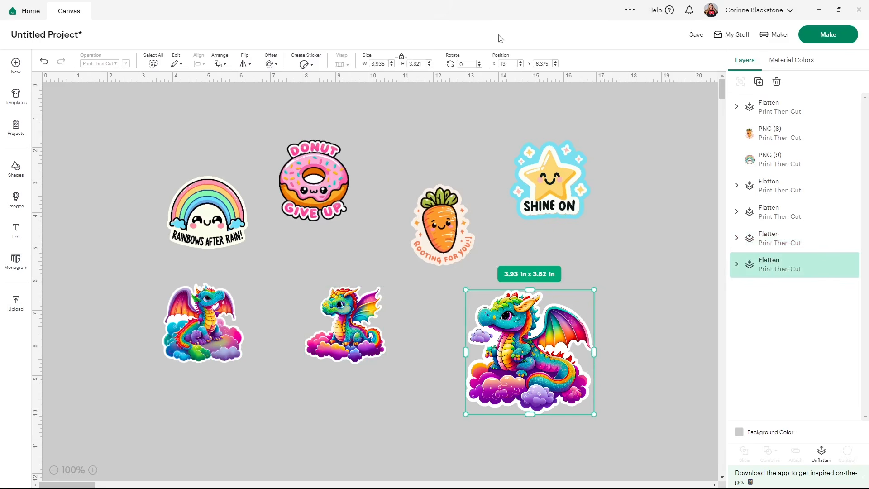
{"action": "double_click", "coordinate": [378, 64]}
{"action": "type", "text": "5"}
{"action": "key", "text": "Return"}
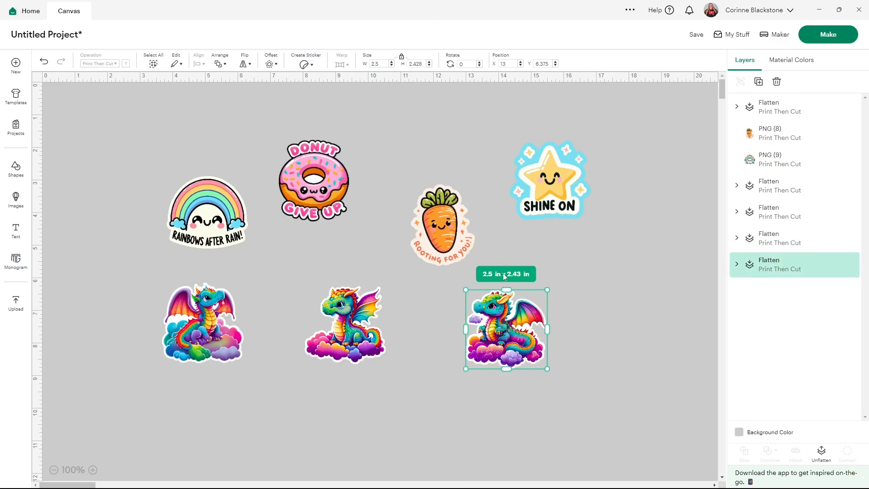
{"action": "left_click_drag", "start_coordinate": [507, 333], "coordinate": [432, 321]}
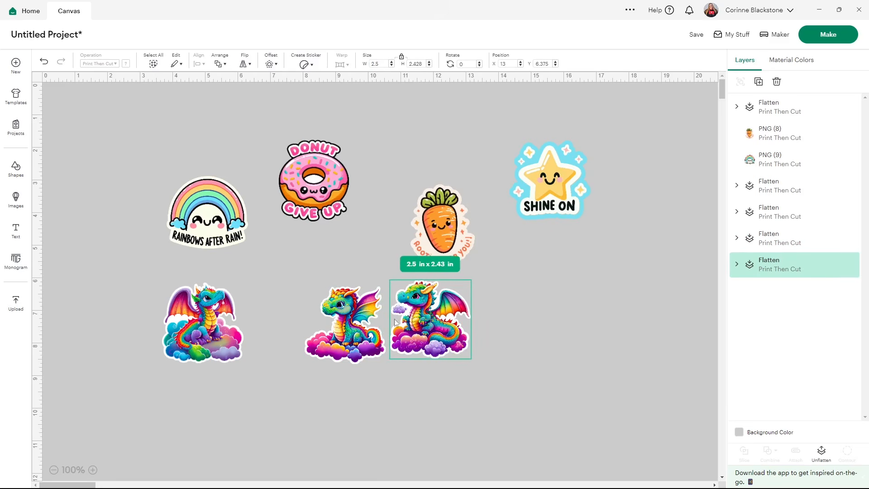
{"action": "left_click_drag", "start_coordinate": [216, 327], "coordinate": [271, 326]}
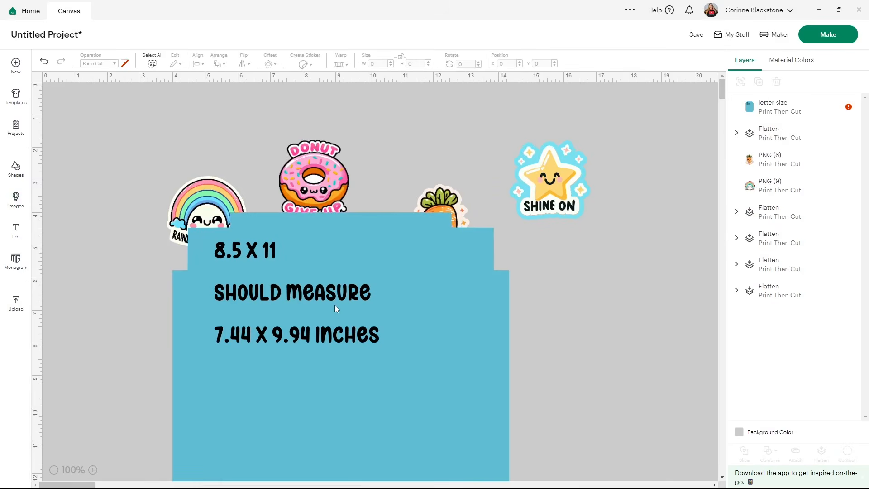
Place the letter size template over the designs at about X 5.15, Y 1.47 in and set its width to 7.43 in
{"action": "left_click_drag", "start_coordinate": [336, 309], "coordinate": [371, 227]}
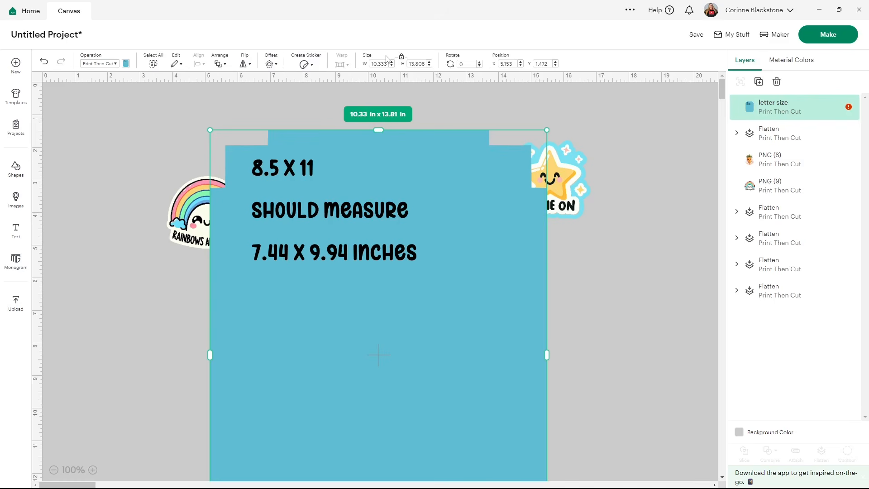
{"action": "left_click", "coordinate": [371, 62]}
{"action": "type", "text": "7.43"}
{"action": "key", "text": "Return"}
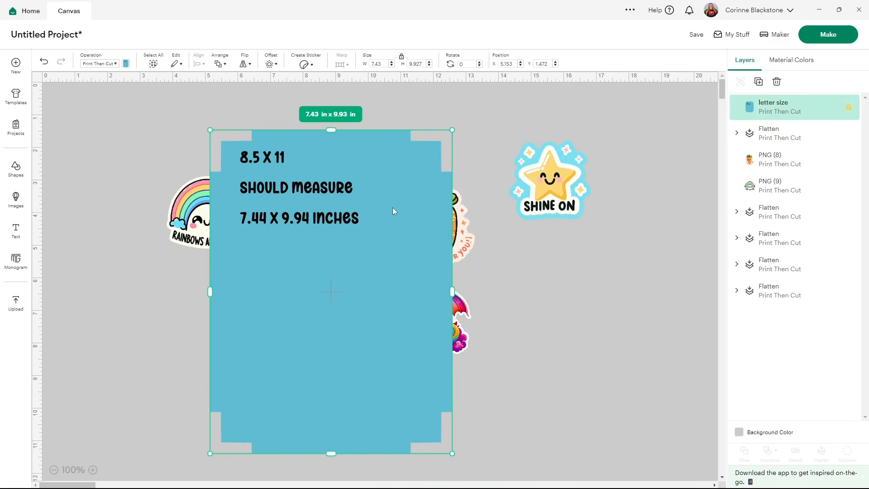
Send the letter size template to the back, behind all the sticker designs
{"action": "right_click", "coordinate": [362, 216]}
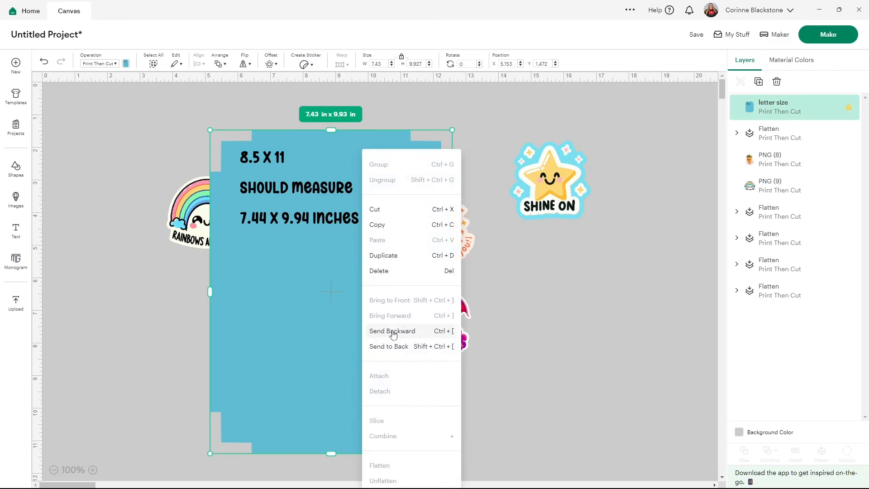
{"action": "left_click", "coordinate": [390, 347]}
{"action": "left_click", "coordinate": [506, 318]}
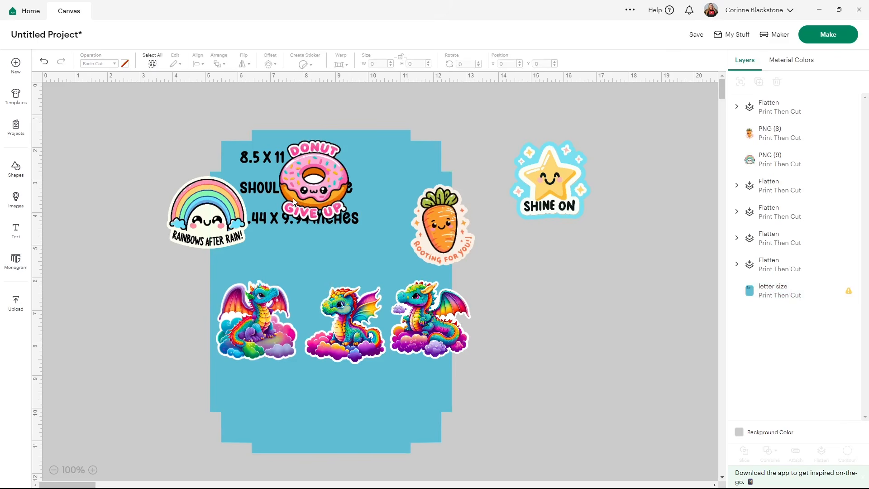
Move the rainbow onto the template's middle and line up the donut, carrot and star across its top row
{"action": "left_click_drag", "start_coordinate": [215, 218], "coordinate": [330, 270]}
{"action": "left_click_drag", "start_coordinate": [322, 174], "coordinate": [267, 173]}
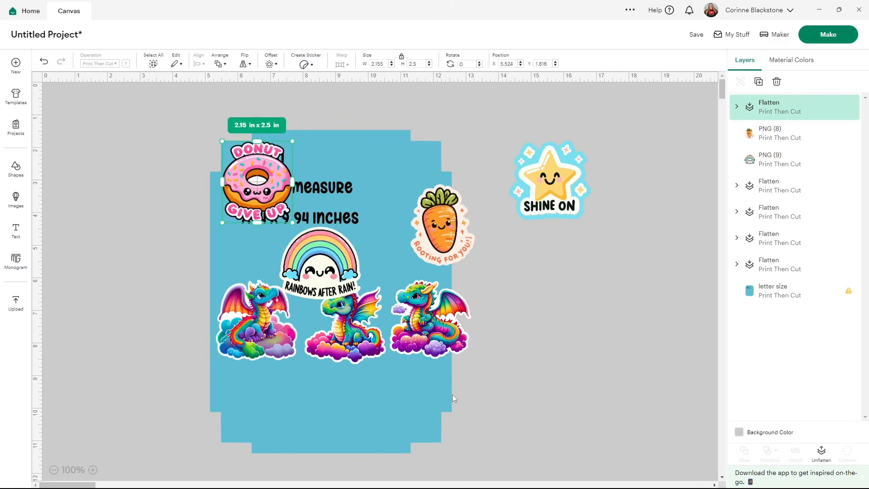
{"action": "left_click_drag", "start_coordinate": [438, 216], "coordinate": [322, 175]}
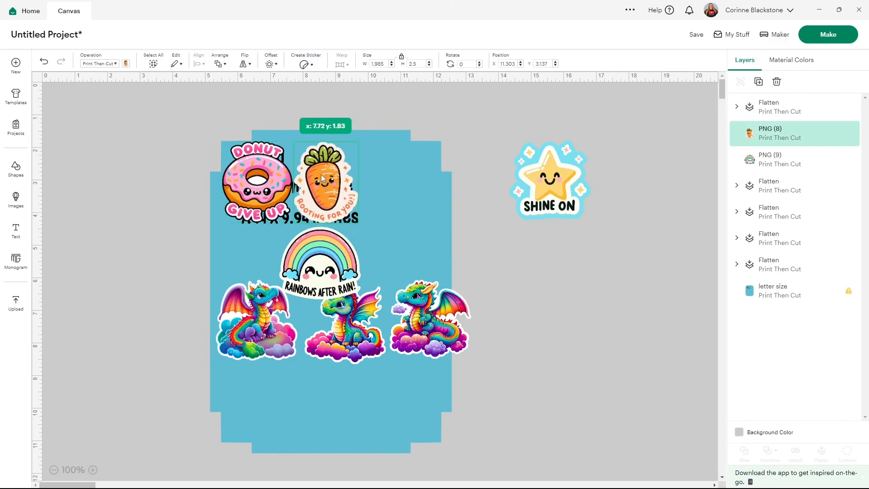
{"action": "left_click_drag", "start_coordinate": [569, 193], "coordinate": [418, 193]}
Arrange the rainbow and the winged dragon in the template's second row and the other two dragons in the third
{"action": "left_click_drag", "start_coordinate": [309, 257], "coordinate": [248, 254]}
{"action": "left_click_drag", "start_coordinate": [242, 335], "coordinate": [245, 354]}
{"action": "left_click_drag", "start_coordinate": [368, 341], "coordinate": [366, 280]}
{"action": "left_click_drag", "start_coordinate": [428, 339], "coordinate": [343, 360]}
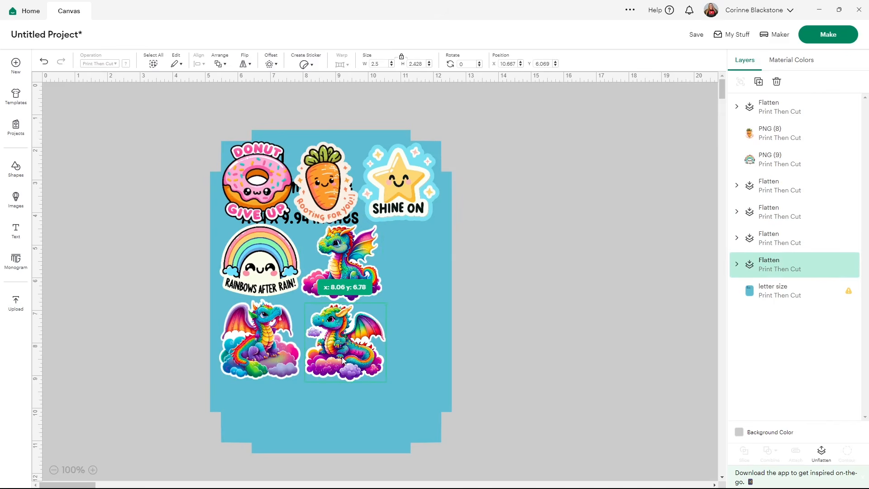
{"action": "left_click", "coordinate": [517, 184]}
Duplicate the carrot and place the copy at the end of the second row, at about X 10.46, Y 4.3 in
{"action": "left_click", "coordinate": [323, 182]}
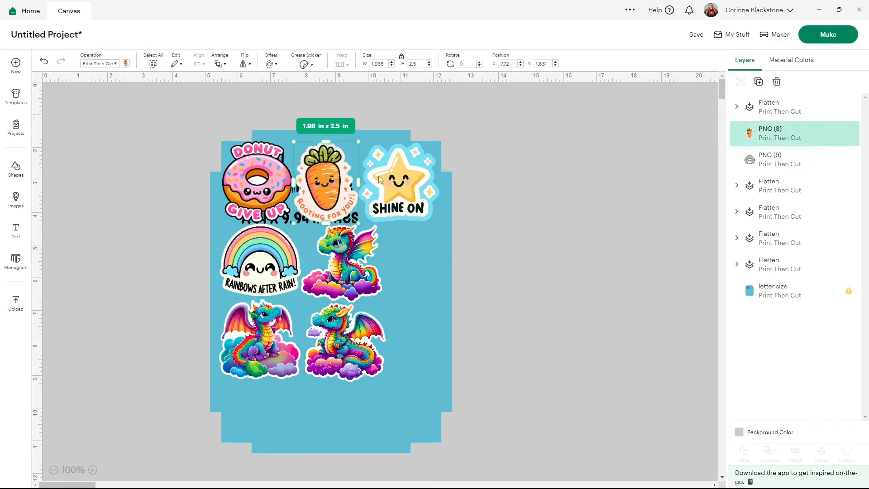
{"action": "key", "text": "ctrl+d"}
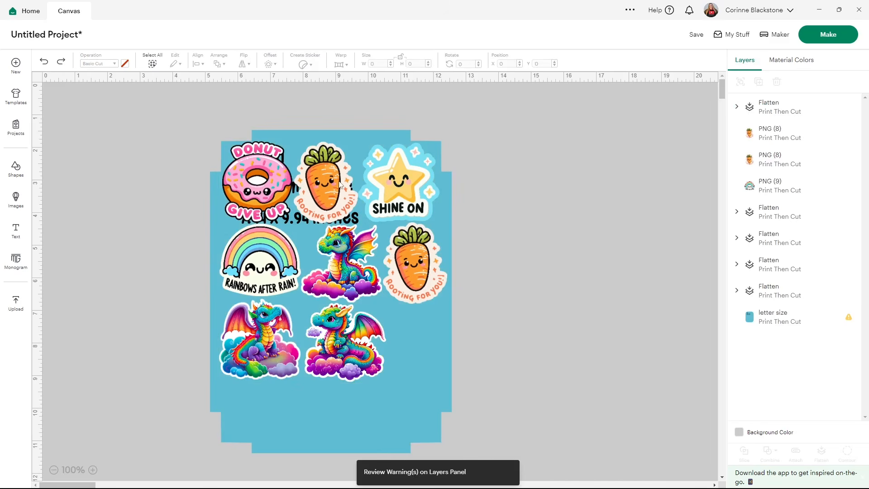
{"action": "left_click", "coordinate": [407, 261]}
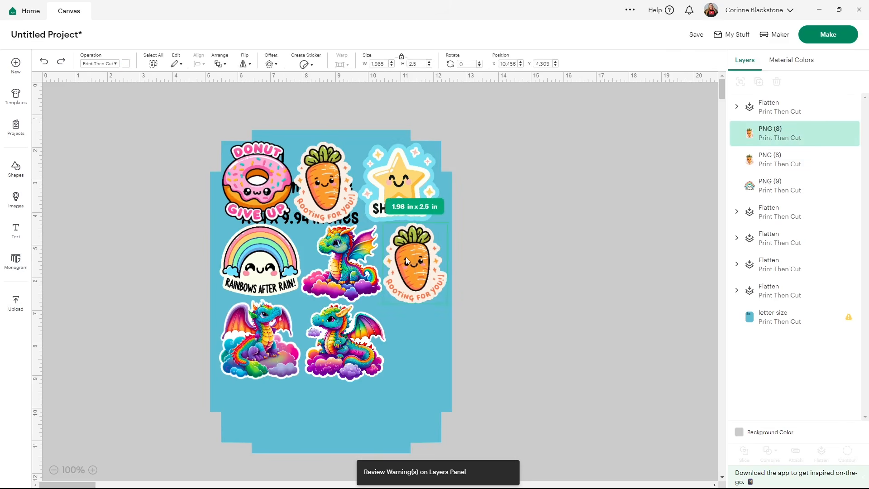
Duplicate the rainbow, place the copy at the end of the third row and shrink it to fit there
{"action": "left_click", "coordinate": [228, 246]}
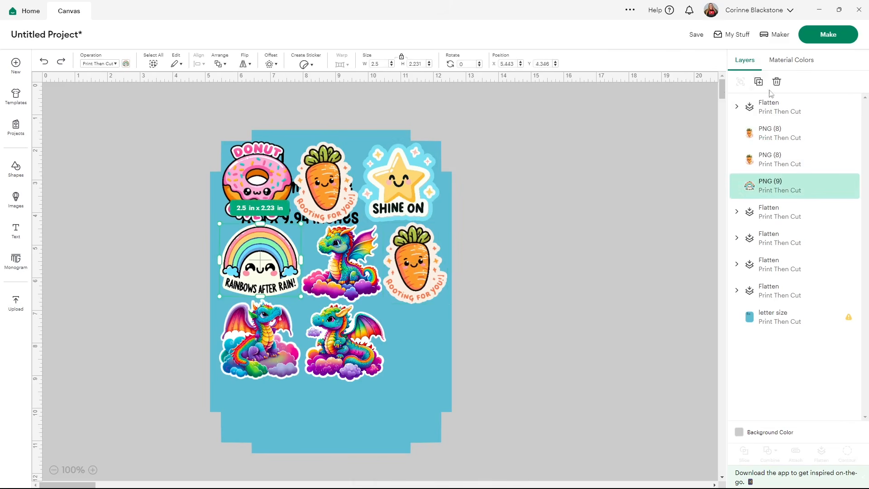
{"action": "left_click_drag", "start_coordinate": [275, 284], "coordinate": [412, 376]}
{"action": "left_click_drag", "start_coordinate": [454, 405], "coordinate": [414, 336]}
Duplicate the donut, place the copy below the third row and shrink it to about 1.62 x 1.88 in
{"action": "left_click", "coordinate": [256, 177]}
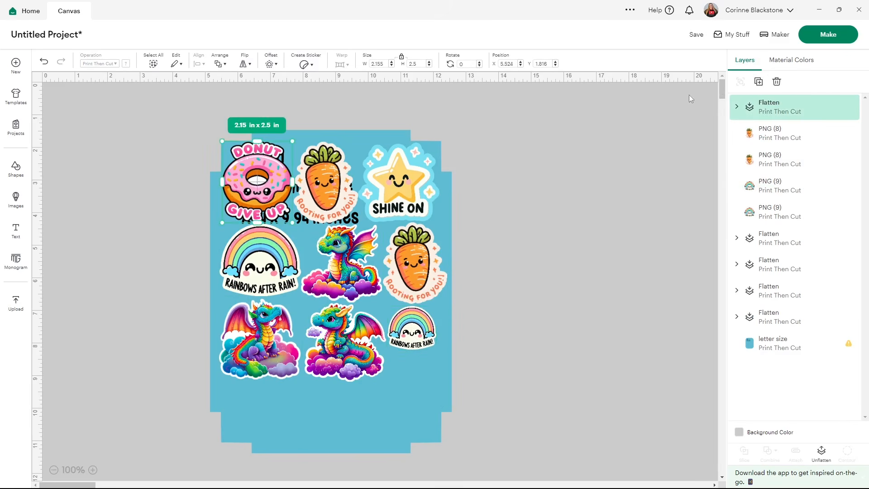
{"action": "left_click", "coordinate": [758, 81]}
{"action": "left_click_drag", "start_coordinate": [293, 188], "coordinate": [307, 412]}
{"action": "left_click_drag", "start_coordinate": [324, 442], "coordinate": [264, 422]}
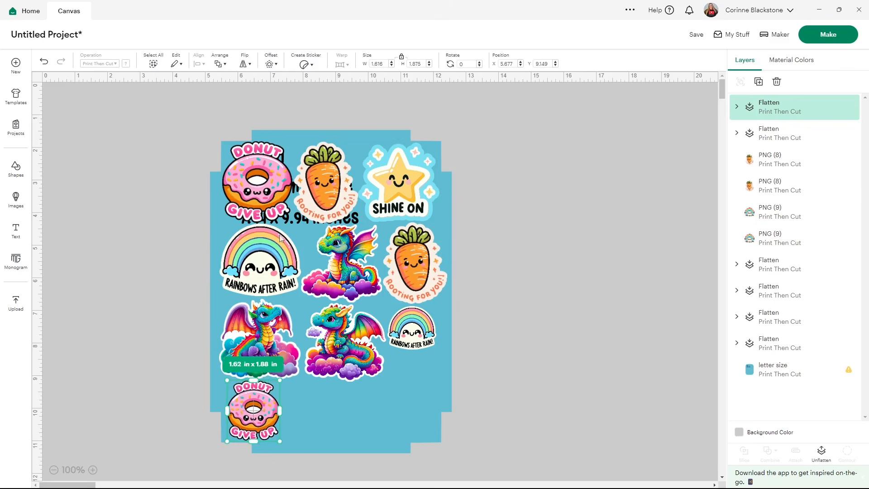
Duplicate the Shine On star, place the copy beside the small donut in the last row and shrink it to about 1.74 x 1.7 in
{"action": "left_click", "coordinate": [388, 192]}
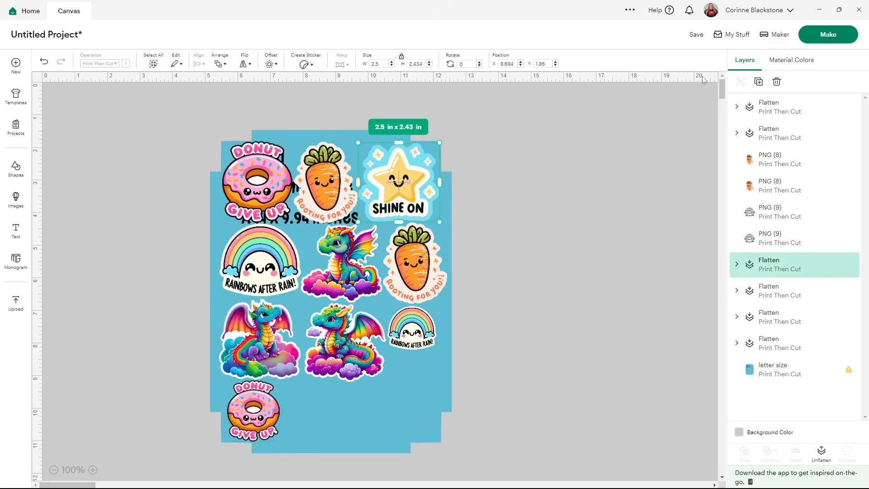
{"action": "left_click", "coordinate": [758, 82]}
{"action": "left_click_drag", "start_coordinate": [420, 203], "coordinate": [334, 416]}
{"action": "left_click_drag", "start_coordinate": [364, 448], "coordinate": [347, 430]}
{"action": "left_click_drag", "start_coordinate": [327, 401], "coordinate": [322, 411]}
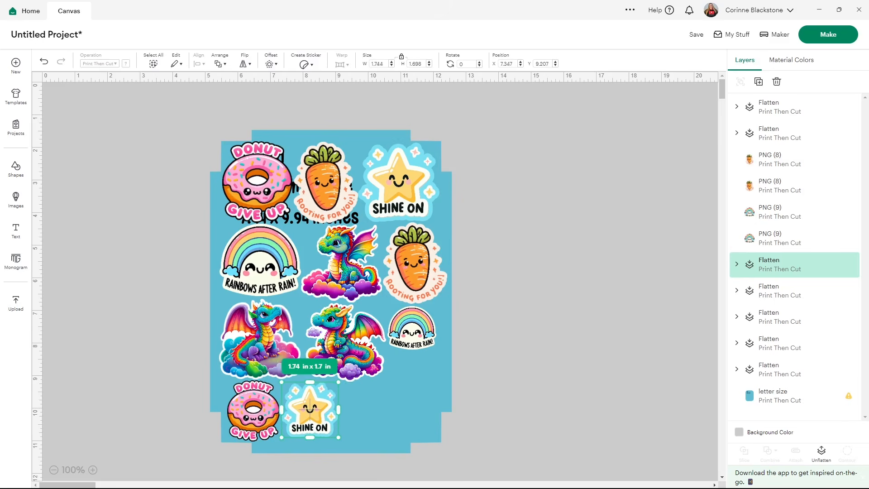
Duplicate the third row's middle dragon, shrink the copy to about 1.66 x 1.61 in and place it beside the small star
{"action": "left_click", "coordinate": [350, 315]}
{"action": "left_click", "coordinate": [756, 82]}
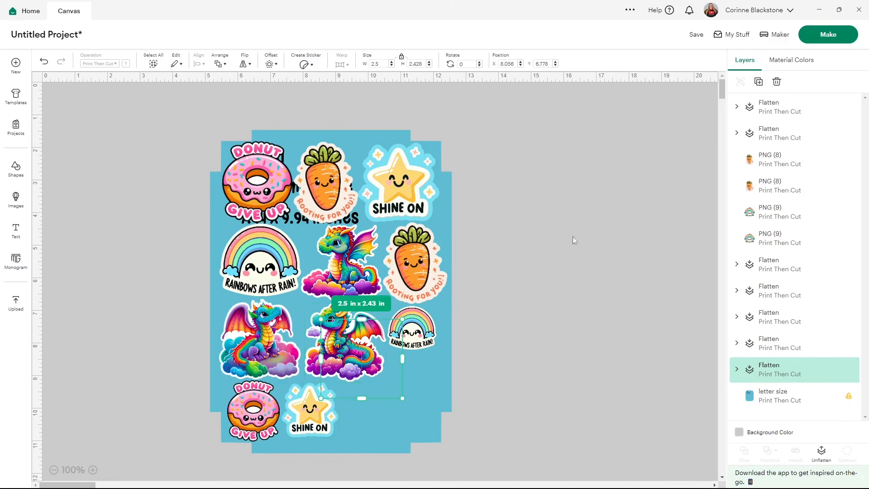
{"action": "left_click_drag", "start_coordinate": [402, 398], "coordinate": [378, 412]}
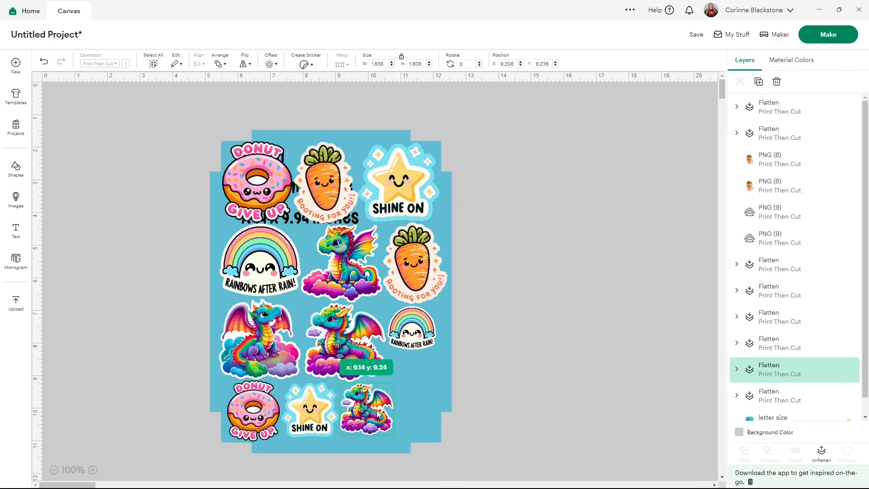
Duplicate the dragon at the start of the third row, shrink the copy and fit it below the small rainbow
{"action": "left_click", "coordinate": [272, 316]}
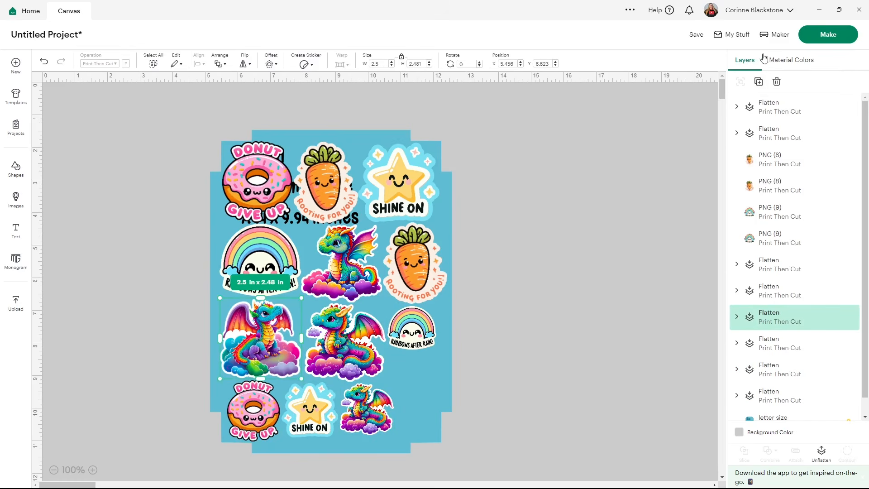
{"action": "left_click", "coordinate": [758, 82]}
{"action": "left_click_drag", "start_coordinate": [319, 379], "coordinate": [422, 381]}
{"action": "left_click", "coordinate": [546, 308]}
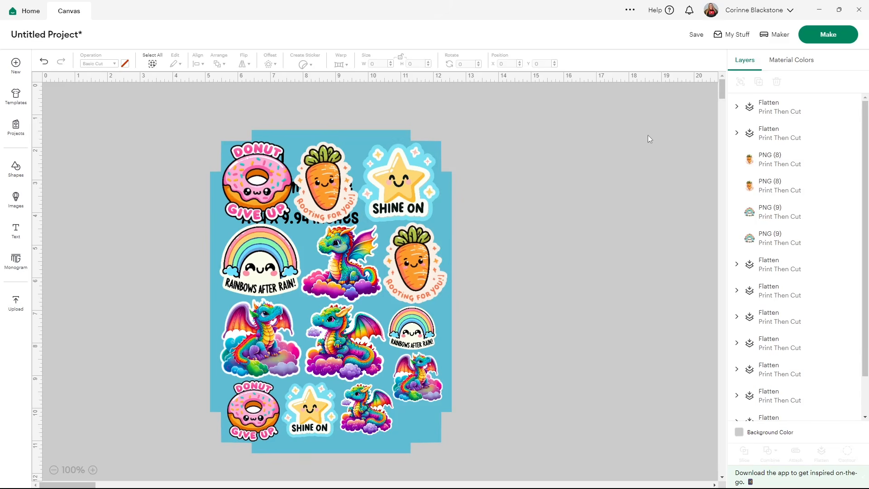
Hide the letter size template layer and attach all the stickers together
{"action": "scroll", "coordinate": [796, 290], "scroll_direction": "down", "scroll_amount": 2}
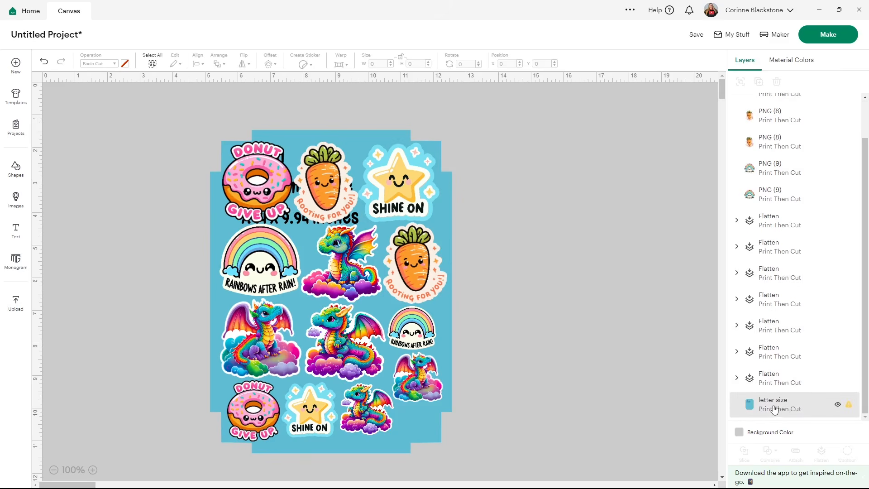
{"action": "left_click", "coordinate": [837, 406]}
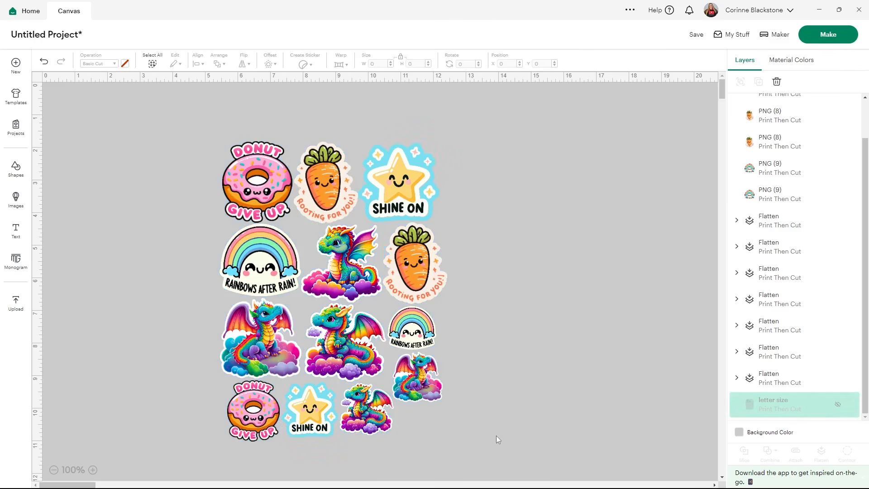
{"action": "left_click_drag", "start_coordinate": [494, 451], "coordinate": [159, 148]}
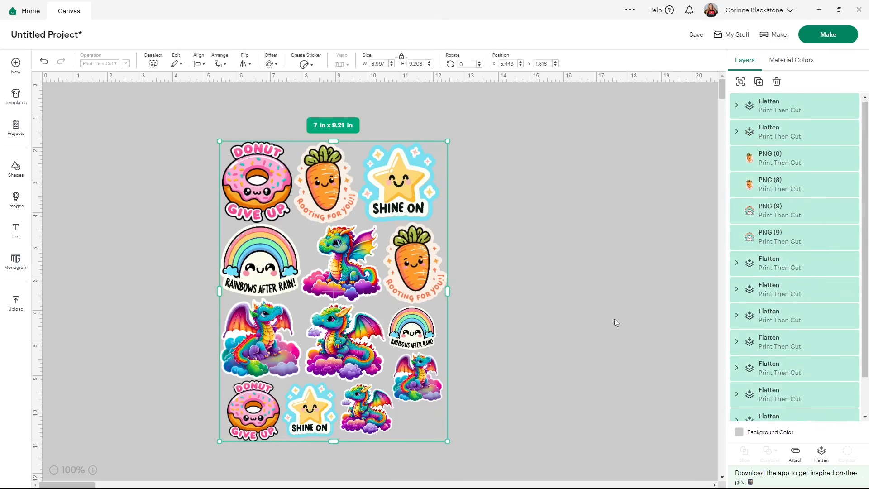
{"action": "left_click", "coordinate": [796, 452]}
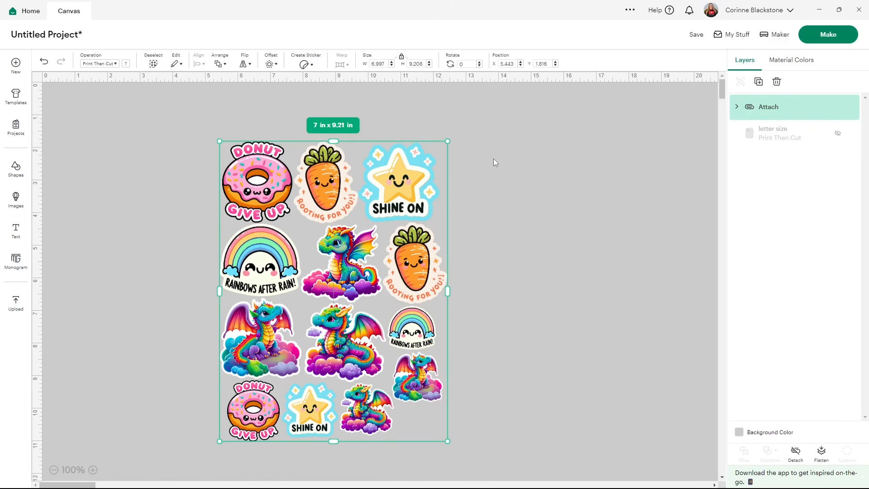
Try enlarging the attached stickers to about 7.16 x 9.43 in to check the size limit, and undo the enlargement
{"action": "left_click_drag", "start_coordinate": [448, 135], "coordinate": [453, 134]}
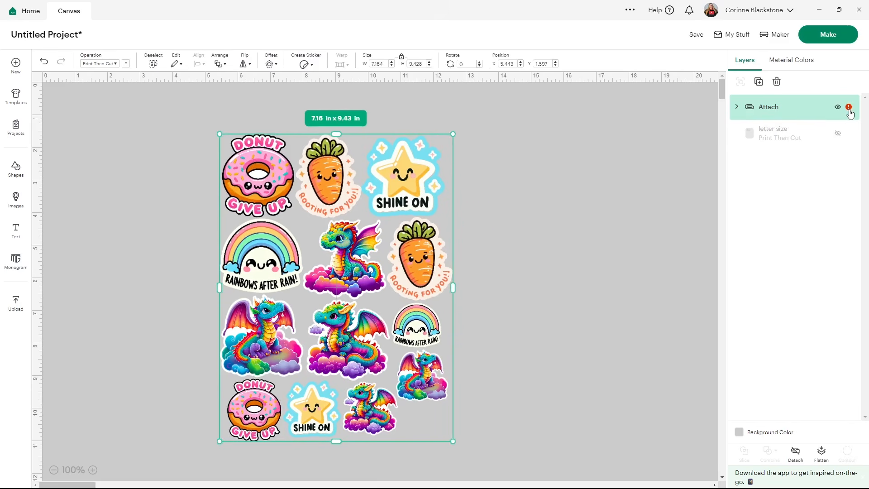
{"action": "mouse_move", "coordinate": [850, 110]}
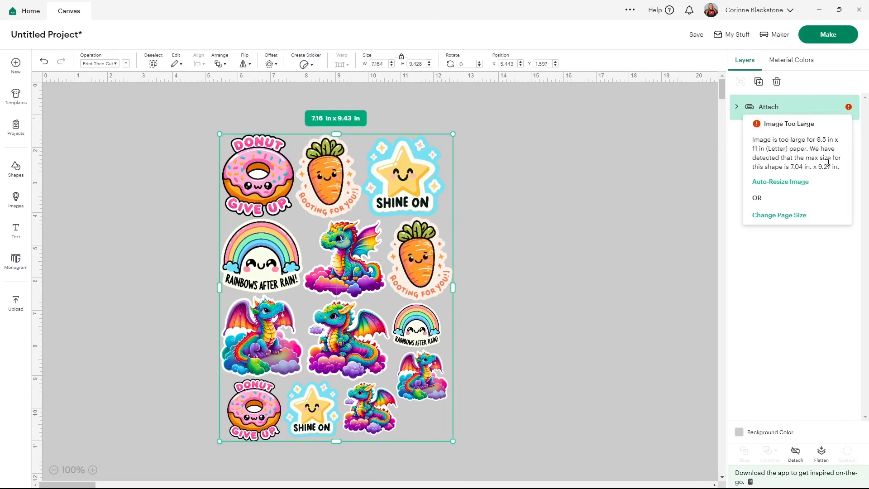
{"action": "left_click", "coordinate": [44, 64]}
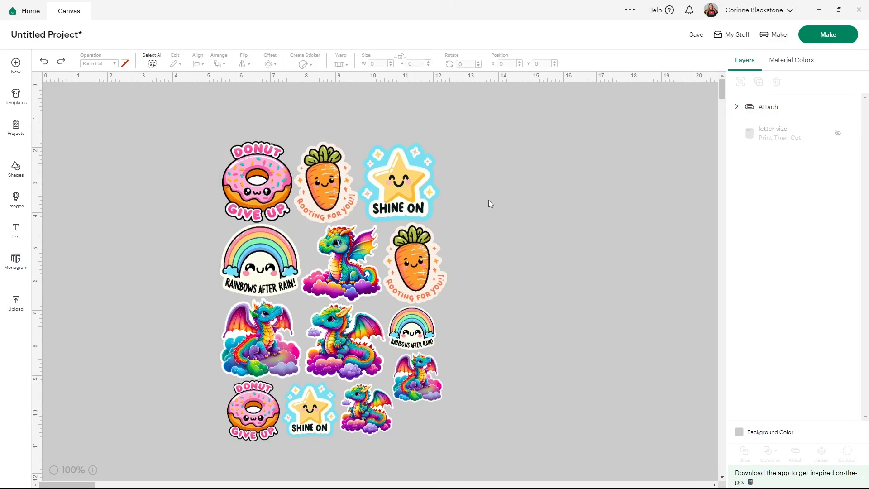
Save the project with the title "fridge magnet"
{"action": "left_click", "coordinate": [696, 36]}
{"action": "left_click", "coordinate": [414, 63]}
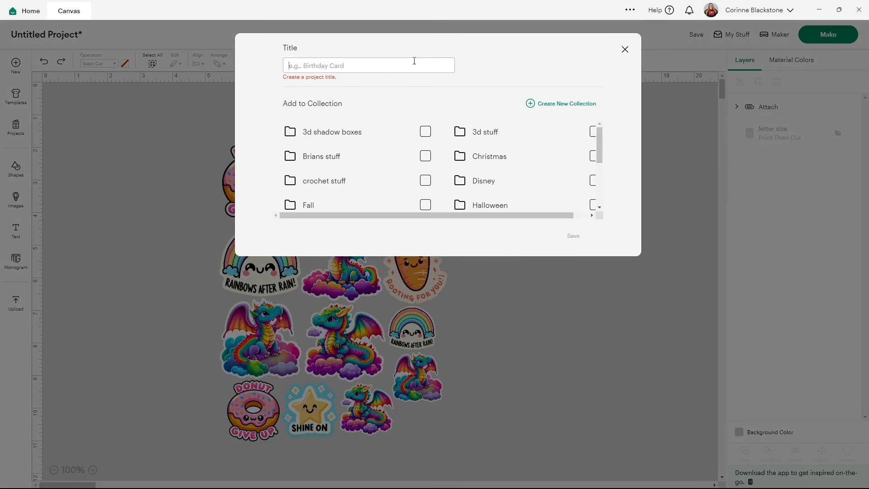
{"action": "type", "text": "fr"}
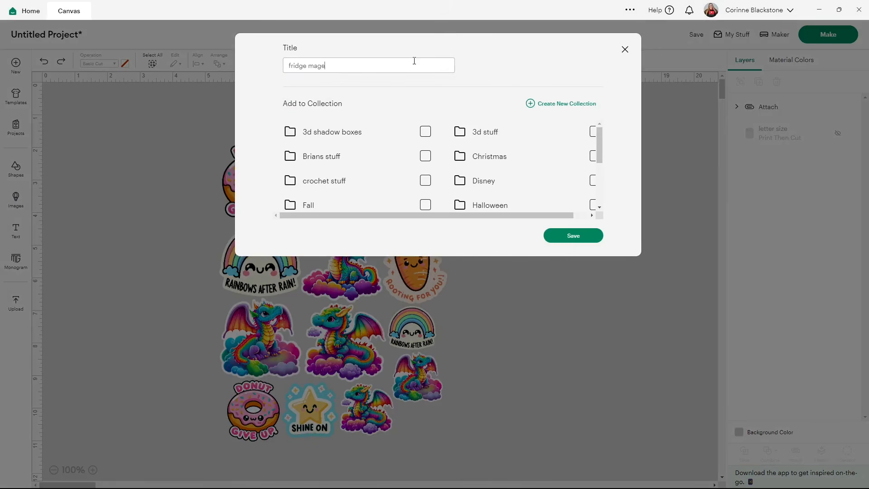
{"action": "type", "text": "idge magnet"}
{"action": "left_click", "coordinate": [573, 236]}
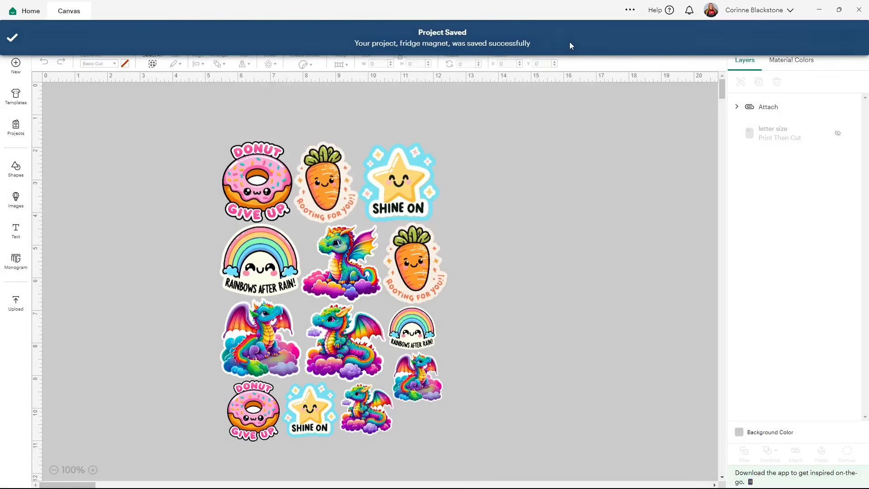
Start making the project and continue past the mat preview with one copy on 8.5 x 11 in letter material
{"action": "left_click", "coordinate": [819, 36]}
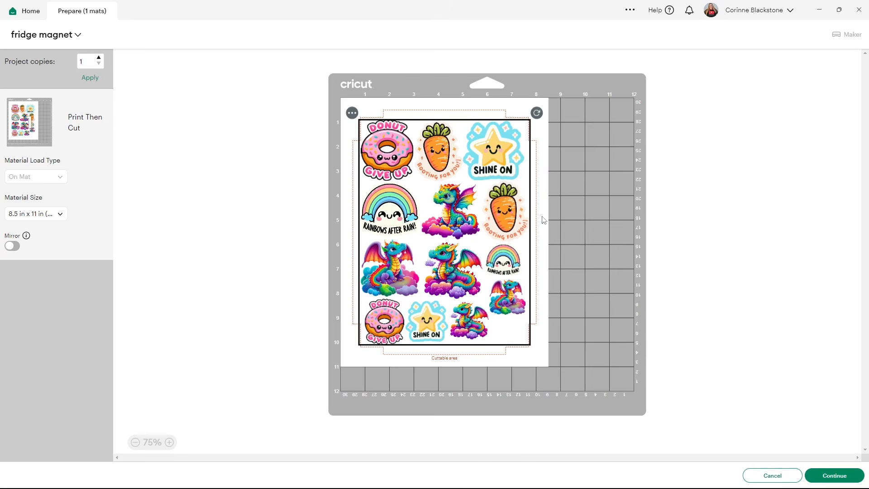
{"action": "left_click", "coordinate": [559, 218]}
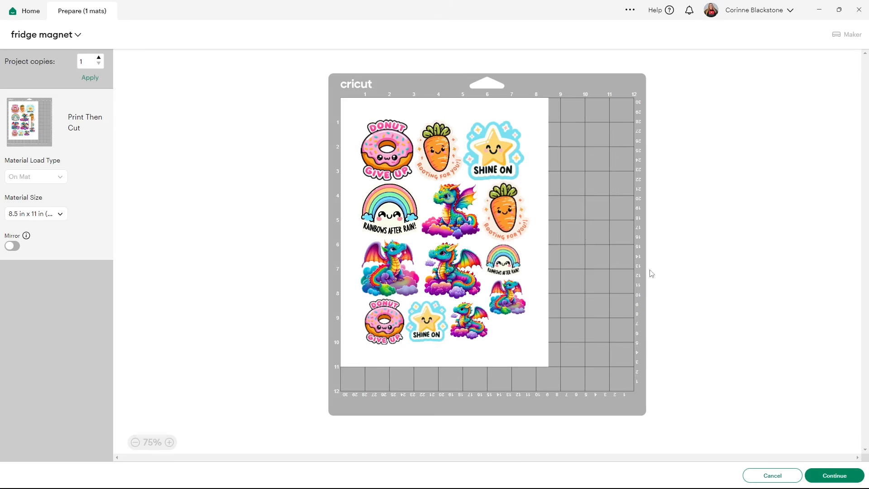
{"action": "left_click", "coordinate": [845, 476]}
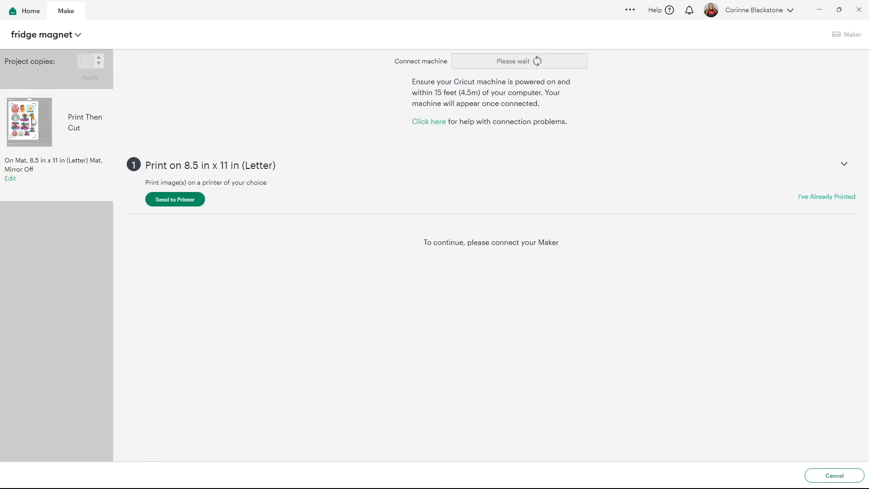
Send the design to the ET-2720 Series printer with bleed on and the system dialog enabled
{"action": "mouse_move", "coordinate": [33, 121]}
{"action": "left_click", "coordinate": [190, 199]}
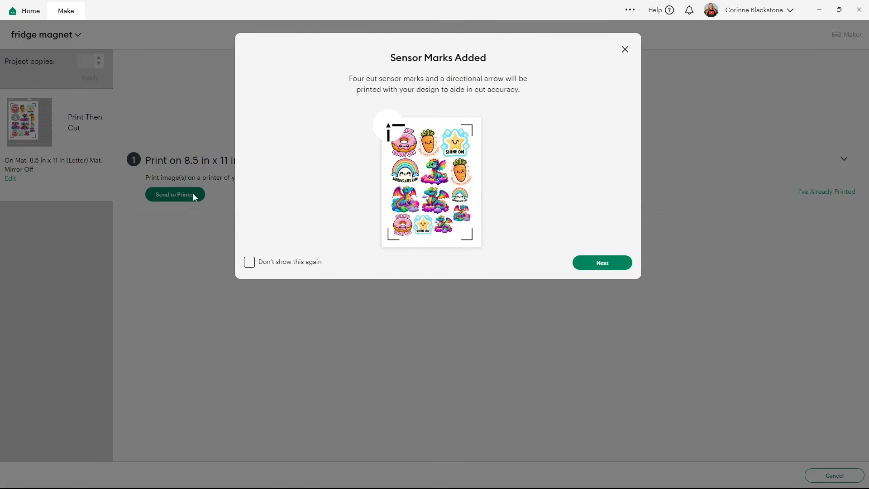
{"action": "left_click", "coordinate": [584, 263]}
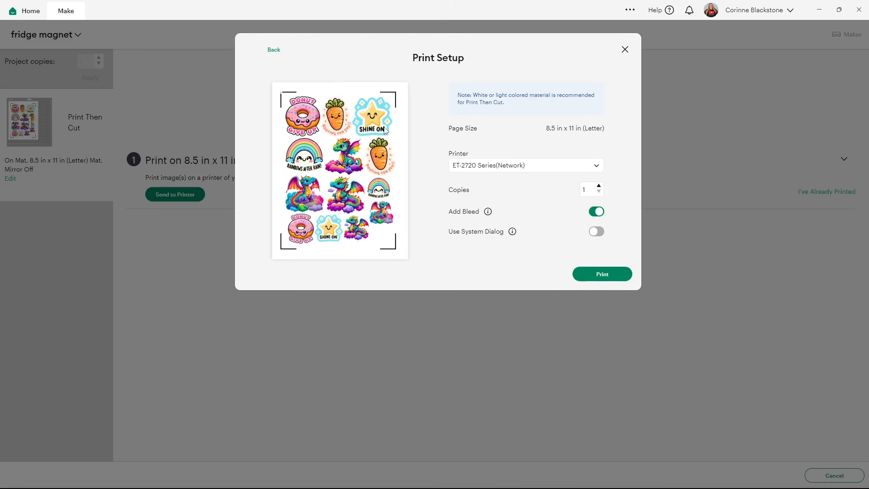
{"action": "left_click", "coordinate": [594, 232]}
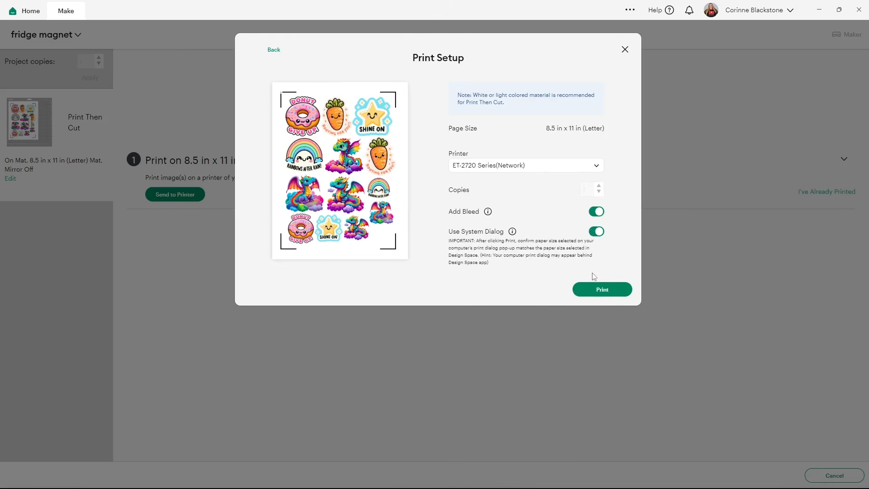
{"action": "left_click", "coordinate": [599, 291]}
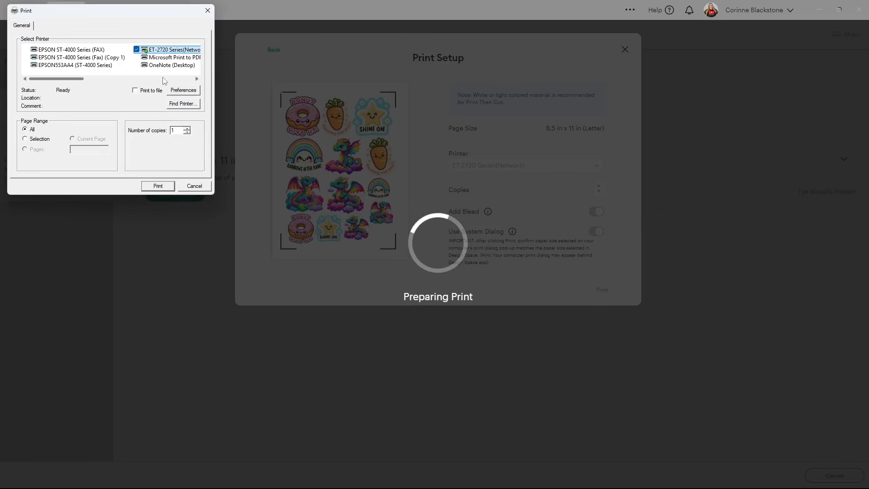
Set the printer preferences to Presentation Paper Matte and High quality, leaving High Speed off, and accept them
{"action": "left_click", "coordinate": [183, 91]}
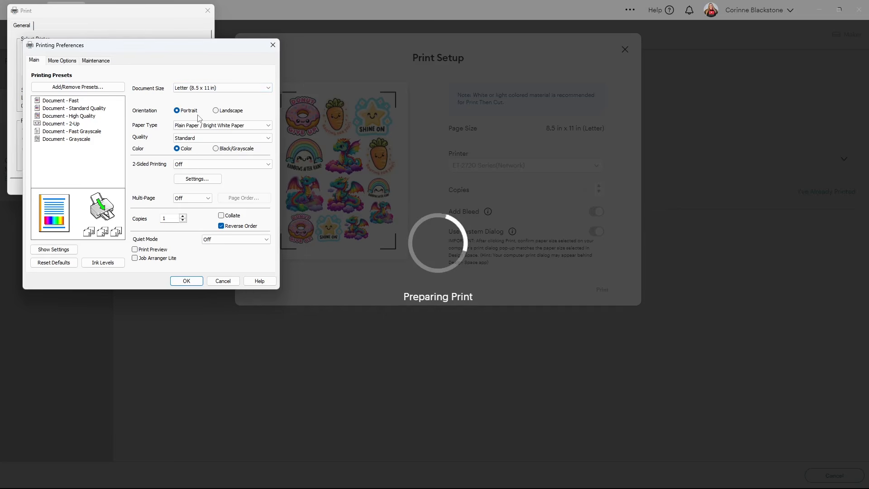
{"action": "left_click", "coordinate": [227, 126]}
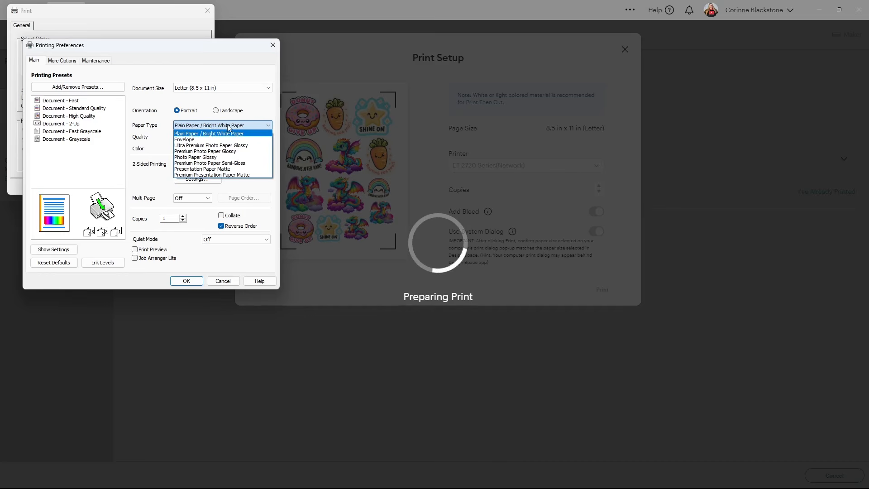
{"action": "left_click", "coordinate": [211, 170]}
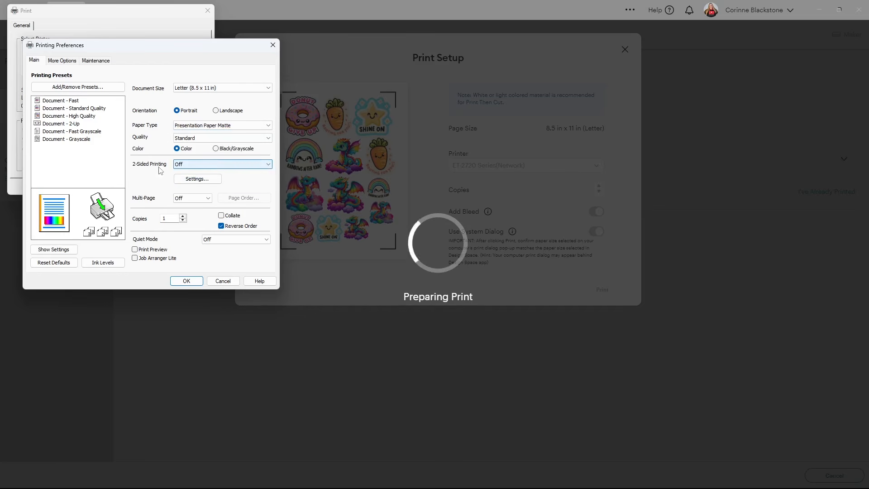
{"action": "left_click", "coordinate": [186, 138]}
{"action": "left_click", "coordinate": [189, 153]}
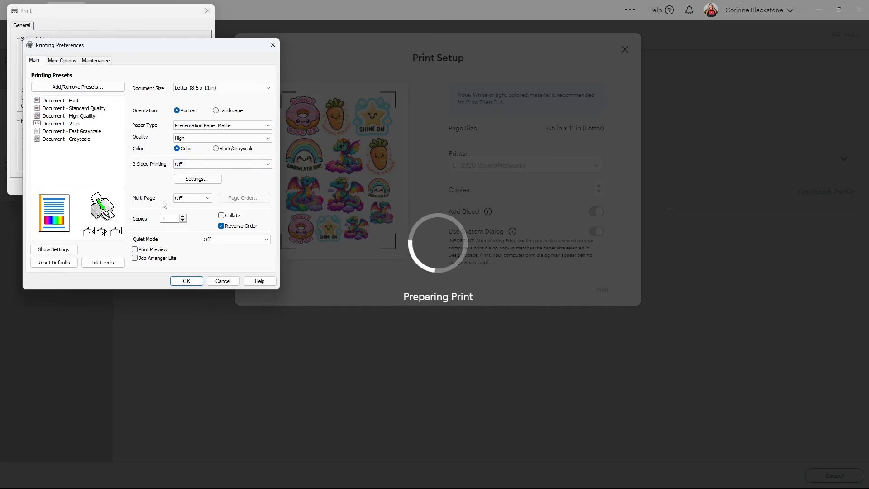
{"action": "left_click", "coordinate": [59, 62]}
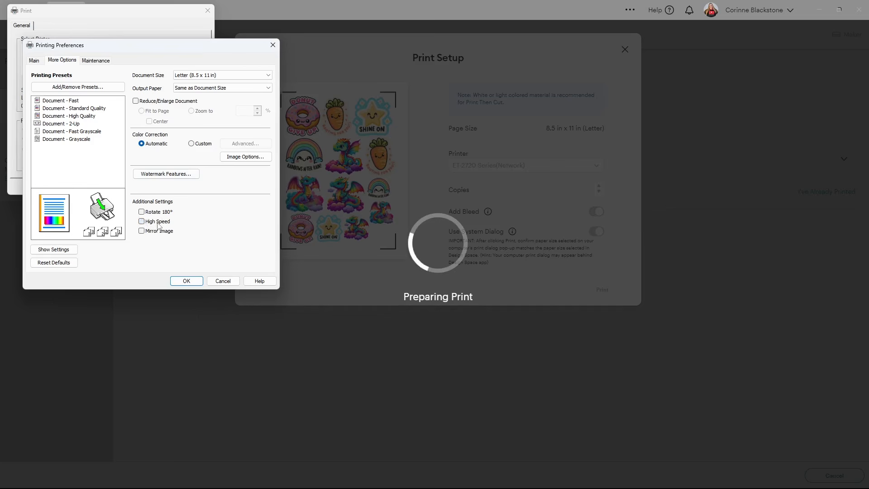
{"action": "left_click", "coordinate": [180, 281]}
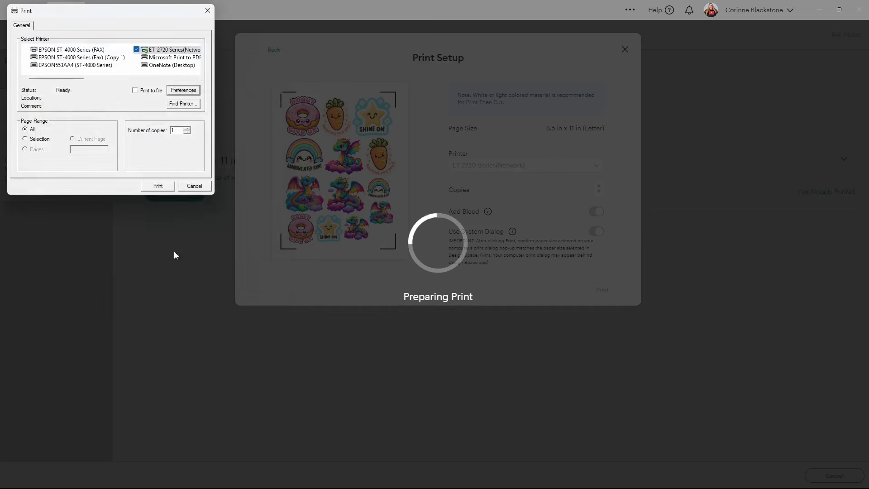